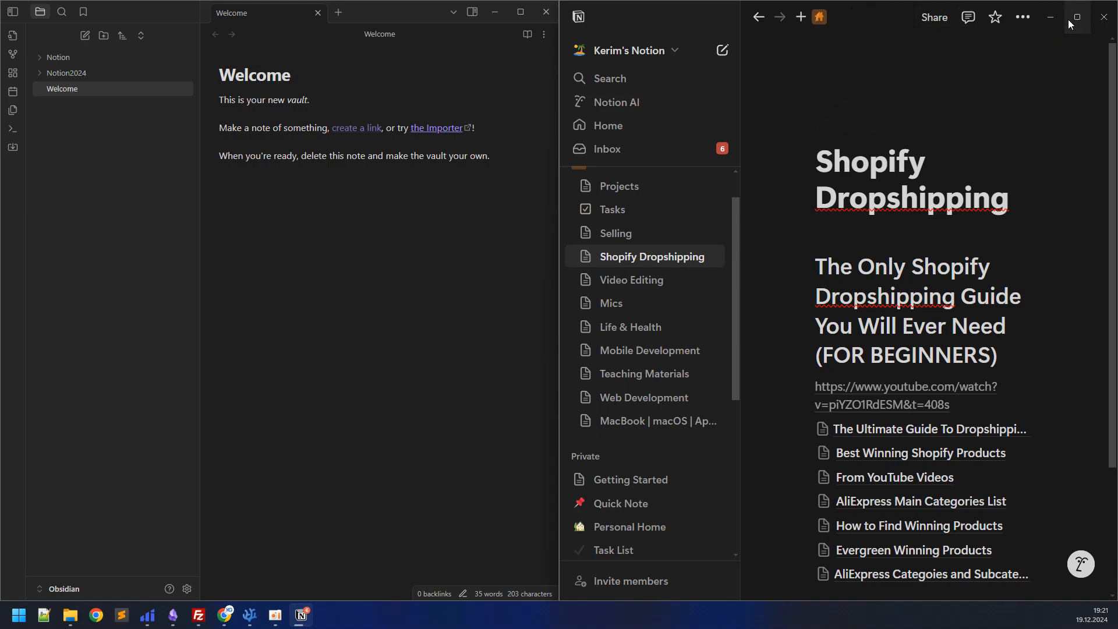
Minimize the Obsidian window and maximize the Notion window.
{"action": "mouse_move", "coordinate": [1069, 23]}
{"action": "left_click", "coordinate": [495, 11]}
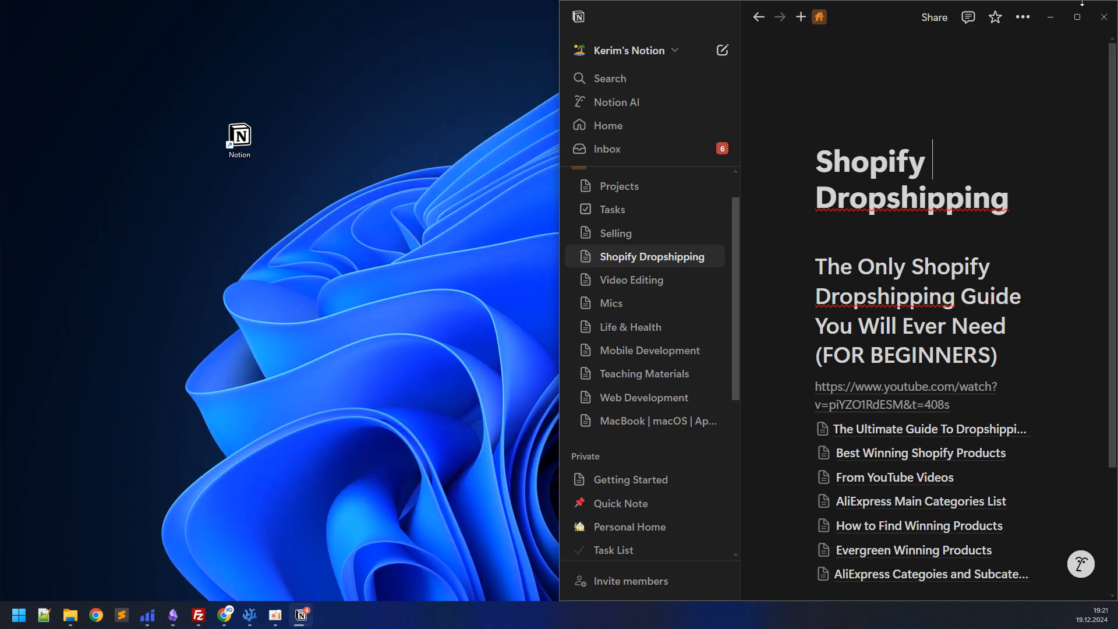
{"action": "left_click", "coordinate": [1077, 16]}
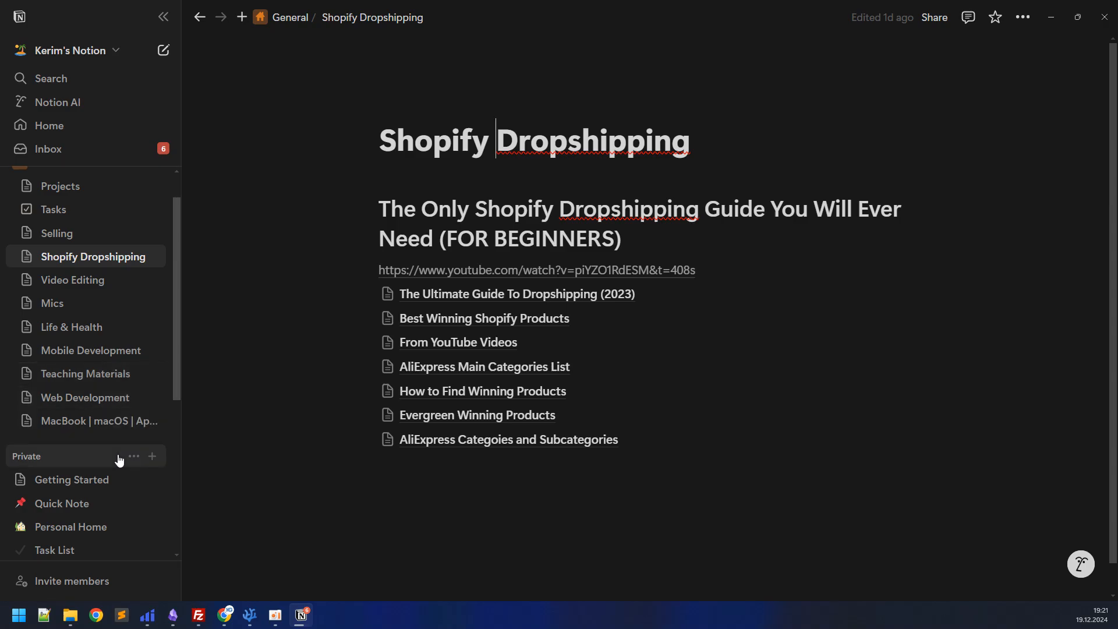
{"action": "scroll", "coordinate": [100, 496], "scroll_direction": "down", "scroll_amount": 3}
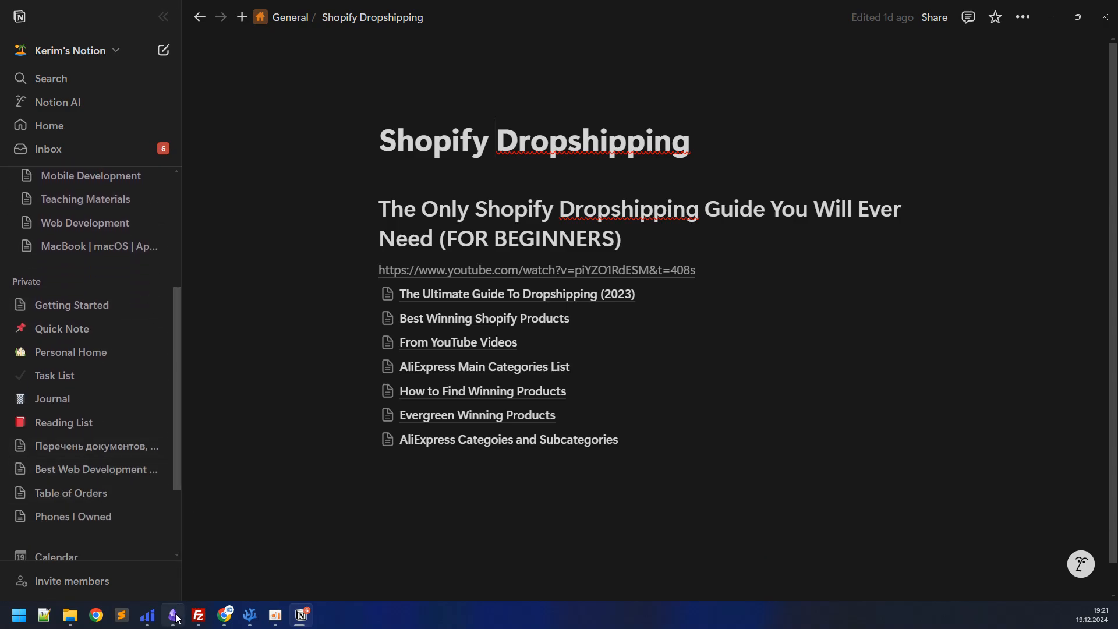
{"action": "mouse_move", "coordinate": [174, 621]}
{"action": "scroll", "coordinate": [64, 303], "scroll_direction": "down", "scroll_amount": 2}
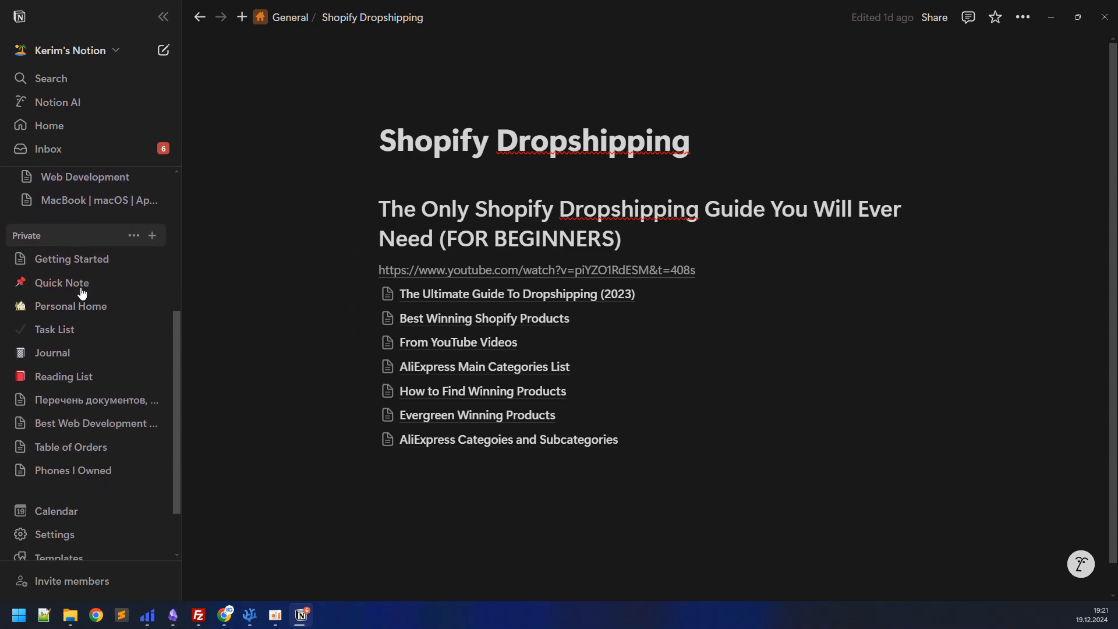
{"action": "left_click", "coordinate": [65, 464]}
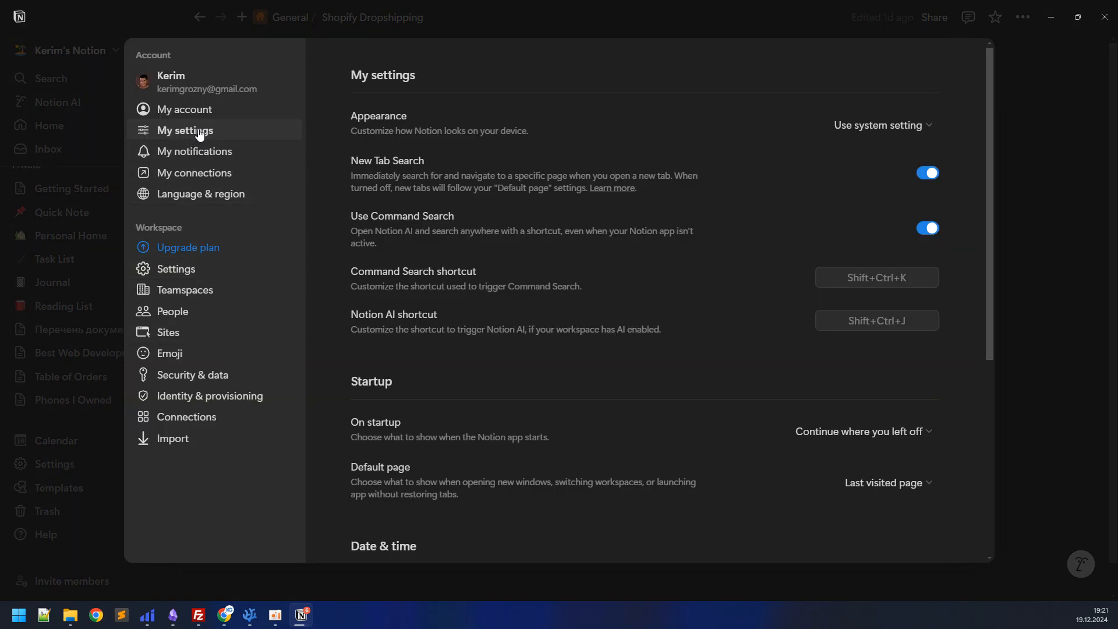
{"action": "left_click", "coordinate": [175, 270]}
{"action": "scroll", "coordinate": [479, 273], "scroll_direction": "down", "scroll_amount": 2}
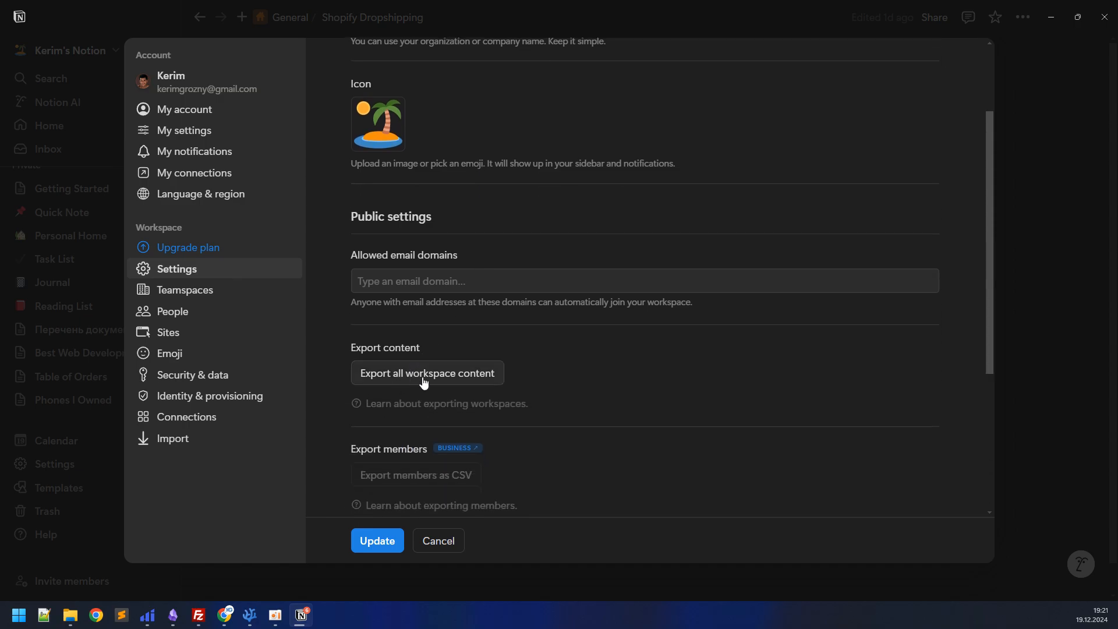
{"action": "left_click", "coordinate": [423, 381]}
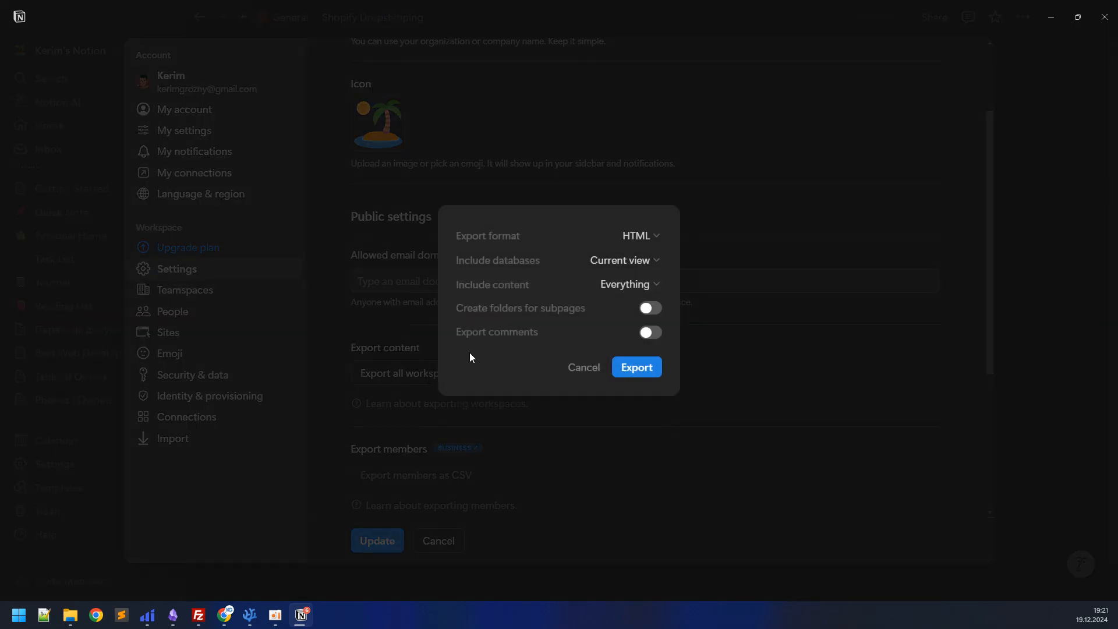
Configure the workspace export as HTML, with folders created for subpages and comments included.
{"action": "left_click", "coordinate": [627, 234]}
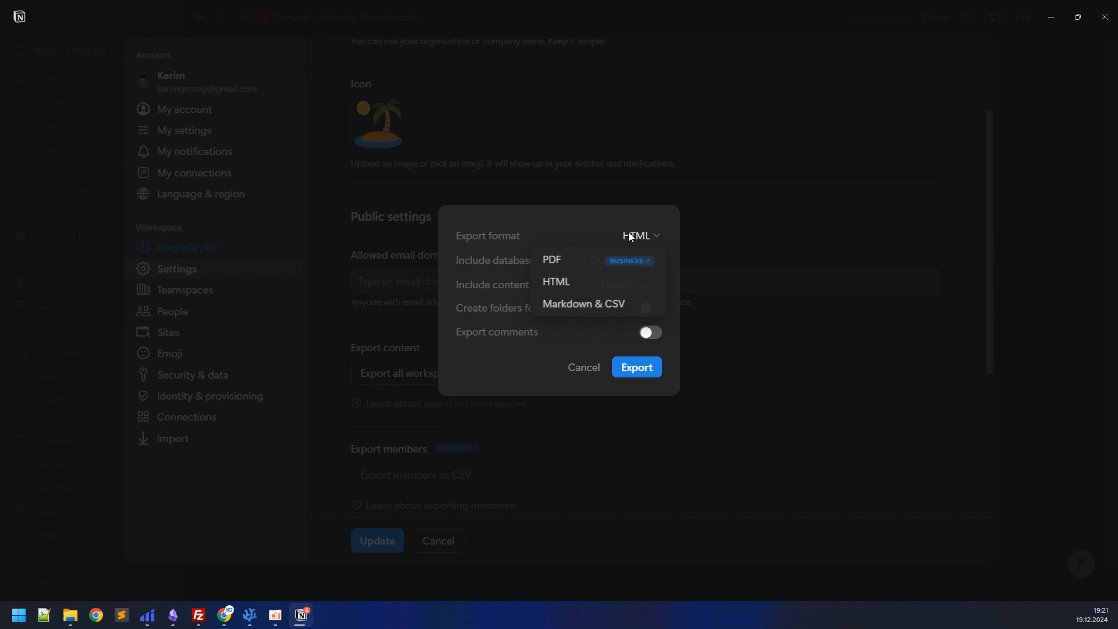
{"action": "left_click", "coordinate": [578, 282]}
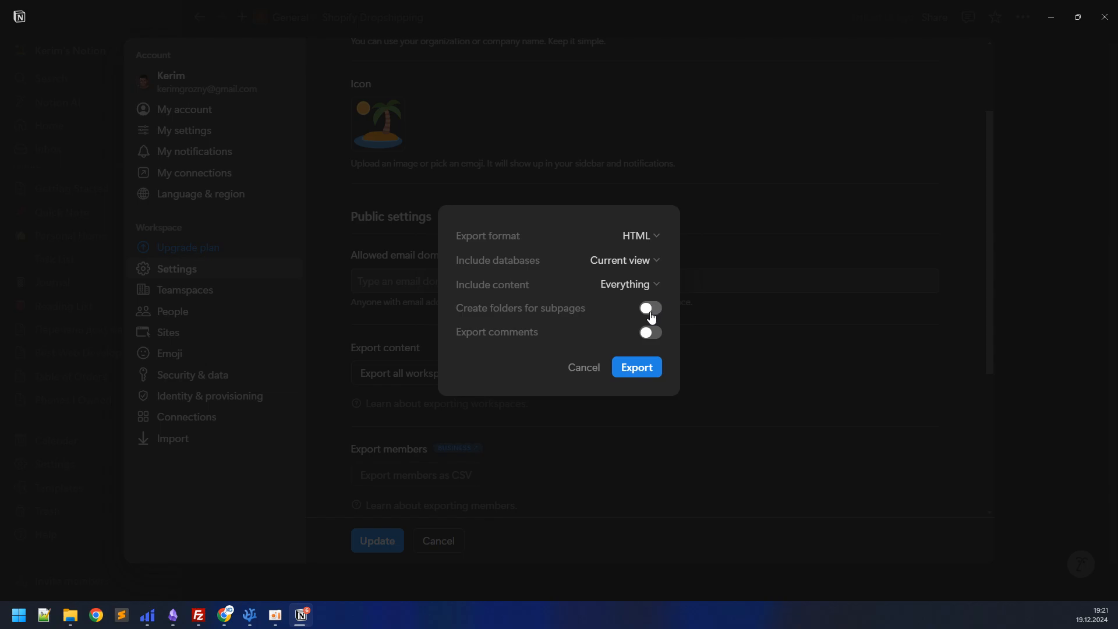
{"action": "left_click", "coordinate": [651, 308]}
{"action": "left_click", "coordinate": [648, 332]}
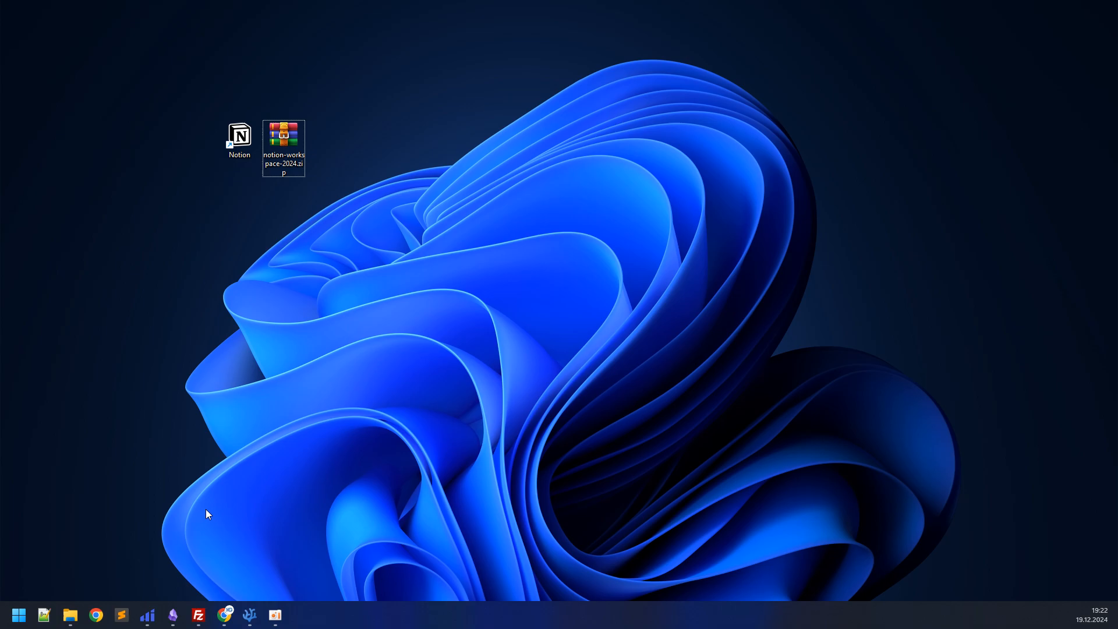
Switch to the Obsidian window with the existing vault, maximize it and close it.
{"action": "mouse_move", "coordinate": [177, 624]}
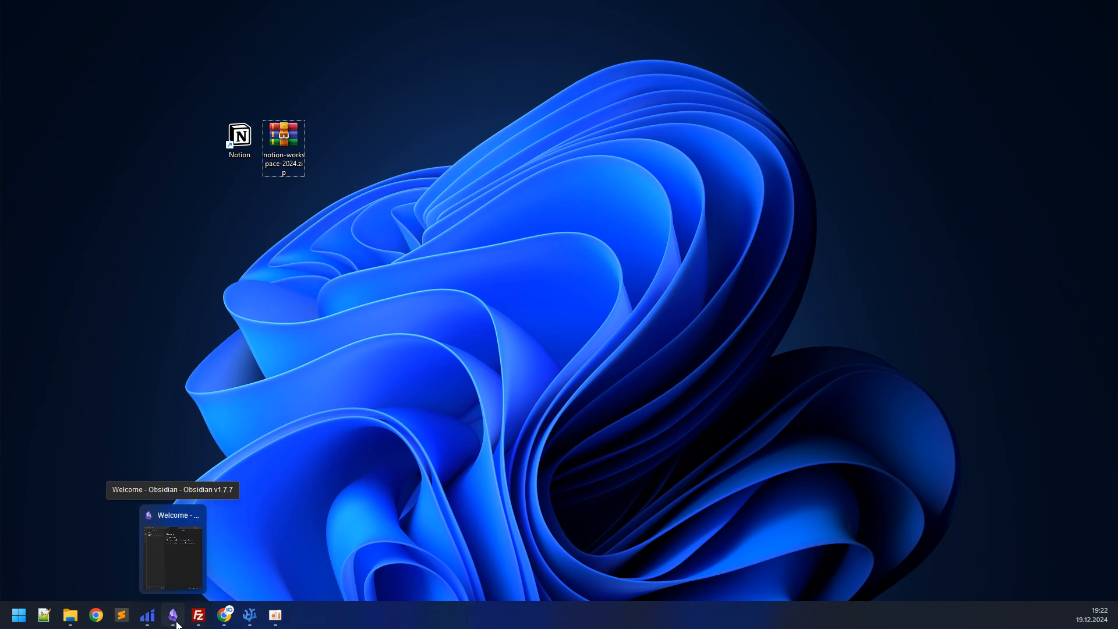
{"action": "left_click", "coordinate": [173, 616]}
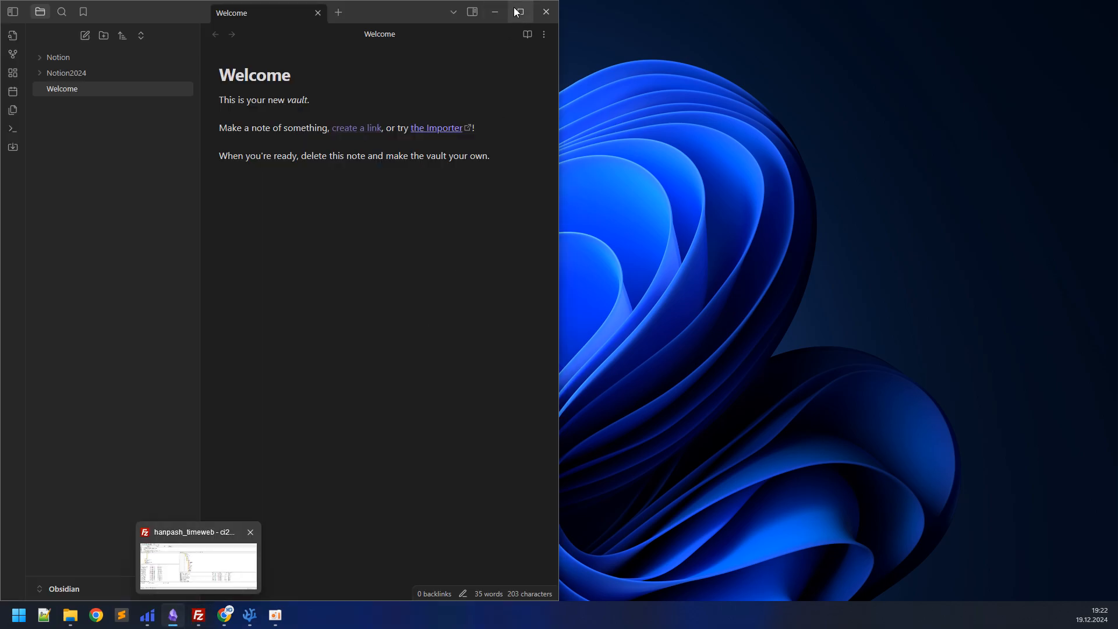
{"action": "double_click", "coordinate": [514, 11]}
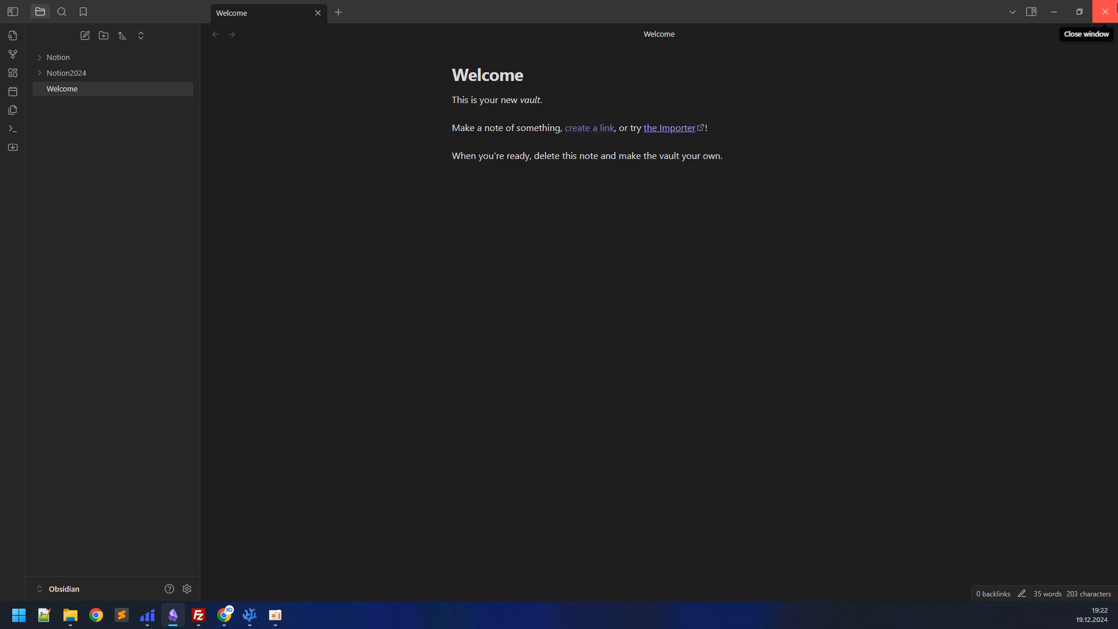
{"action": "left_click", "coordinate": [1104, 12]}
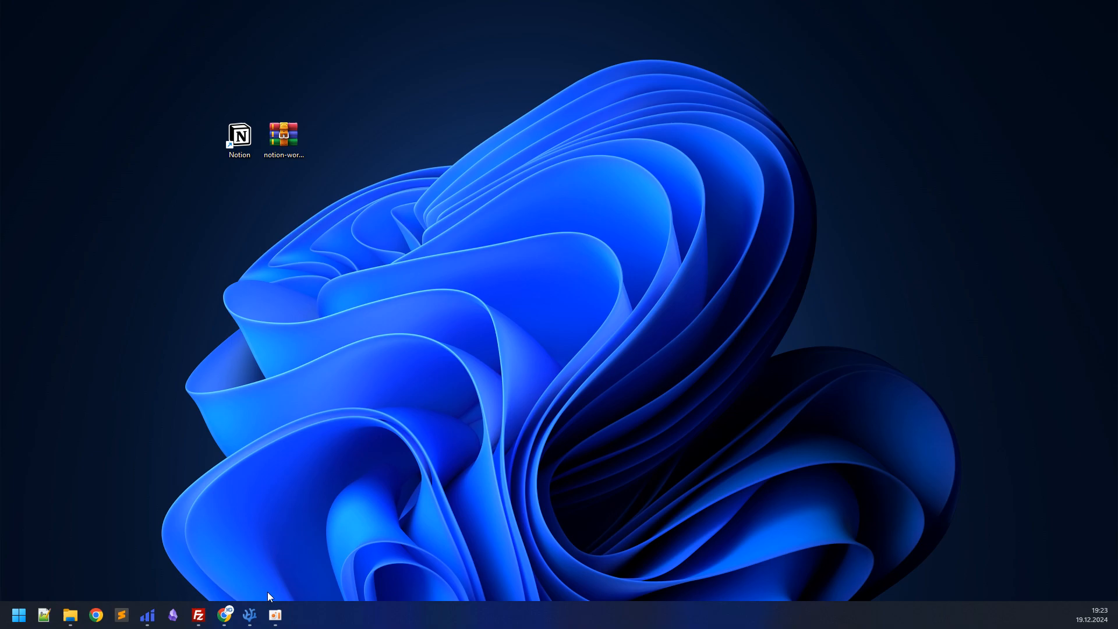
Switch to File Explorer at the personal OneDrive folder and move its window clear of the exported archive on the desktop.
{"action": "mouse_move", "coordinate": [70, 615]}
{"action": "left_click", "coordinate": [525, 560]}
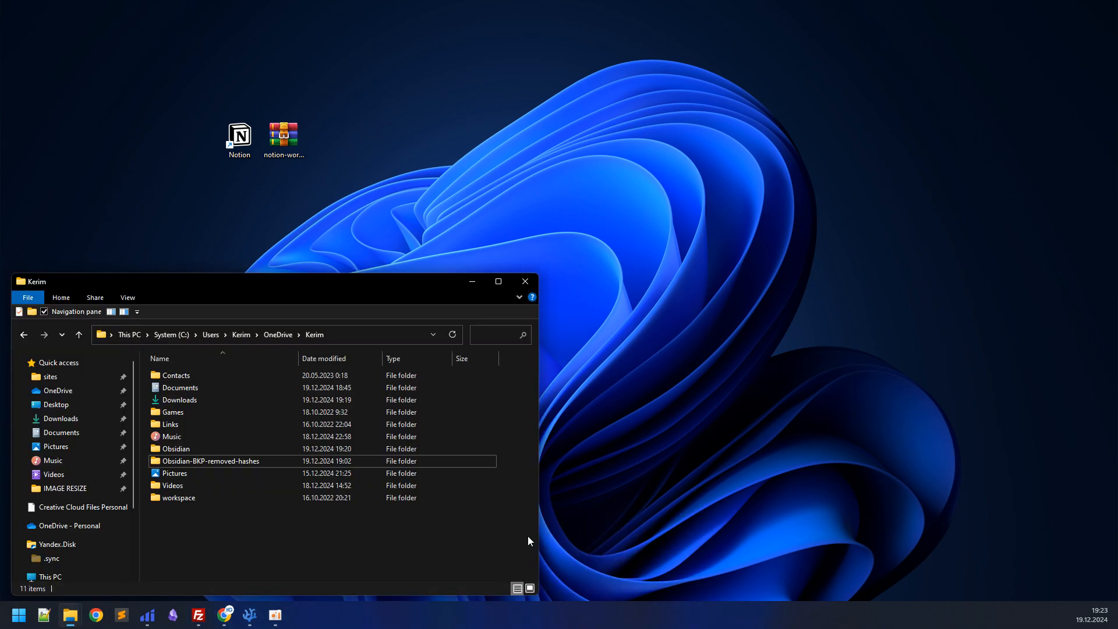
{"action": "left_click_drag", "start_coordinate": [314, 285], "coordinate": [755, 120]}
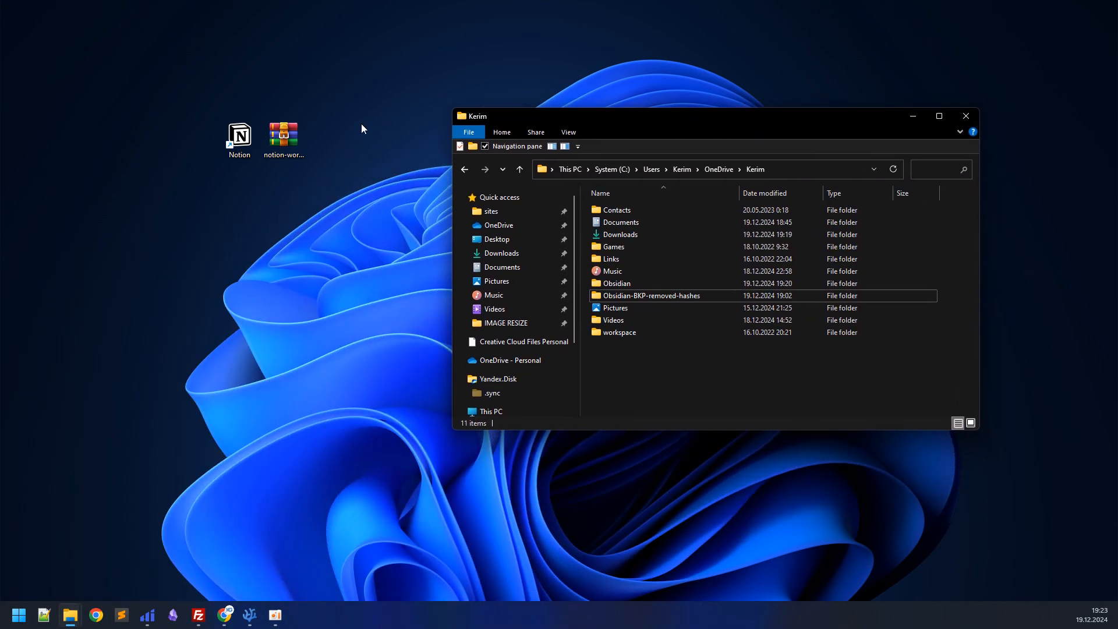
{"action": "left_click", "coordinate": [283, 139]}
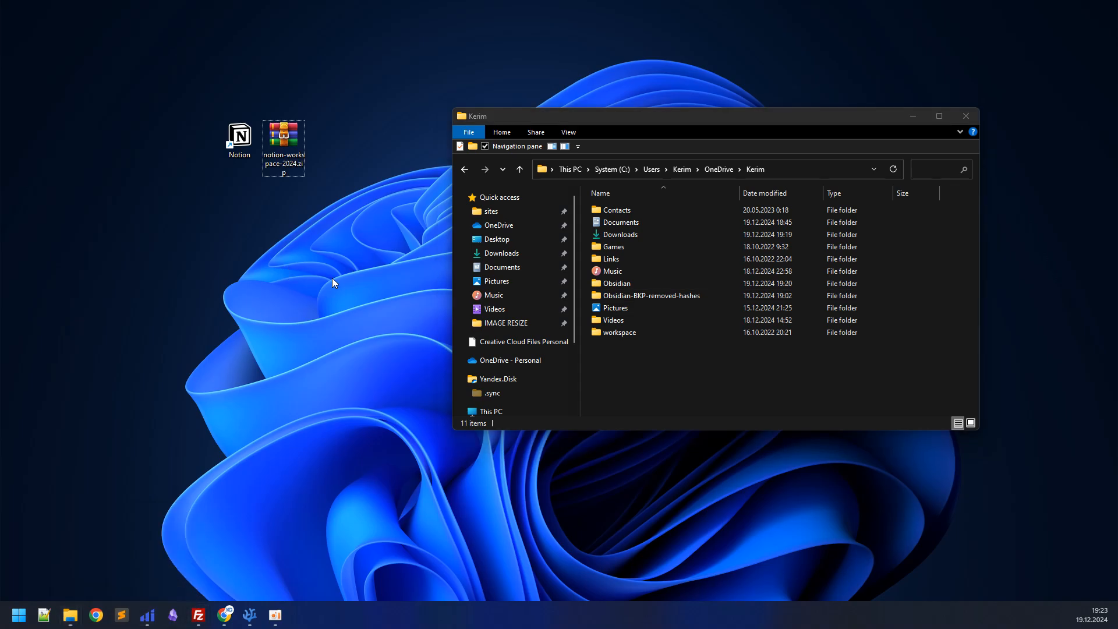
{"action": "left_click", "coordinate": [739, 373]}
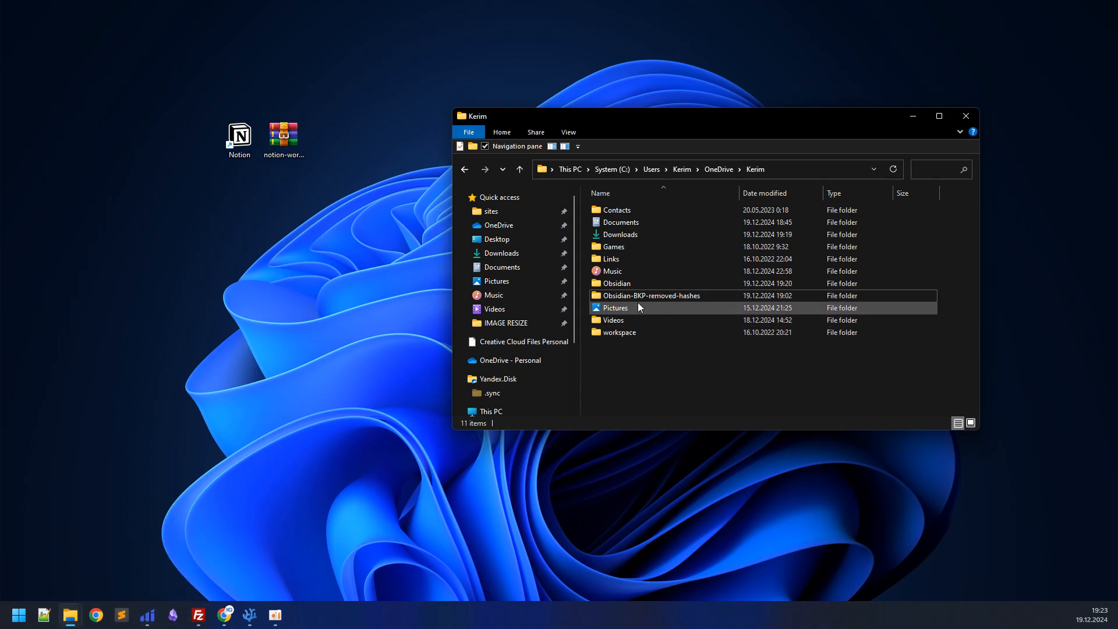
Delete the existing Obsidian folder from the personal OneDrive folder.
{"action": "left_click", "coordinate": [626, 285]}
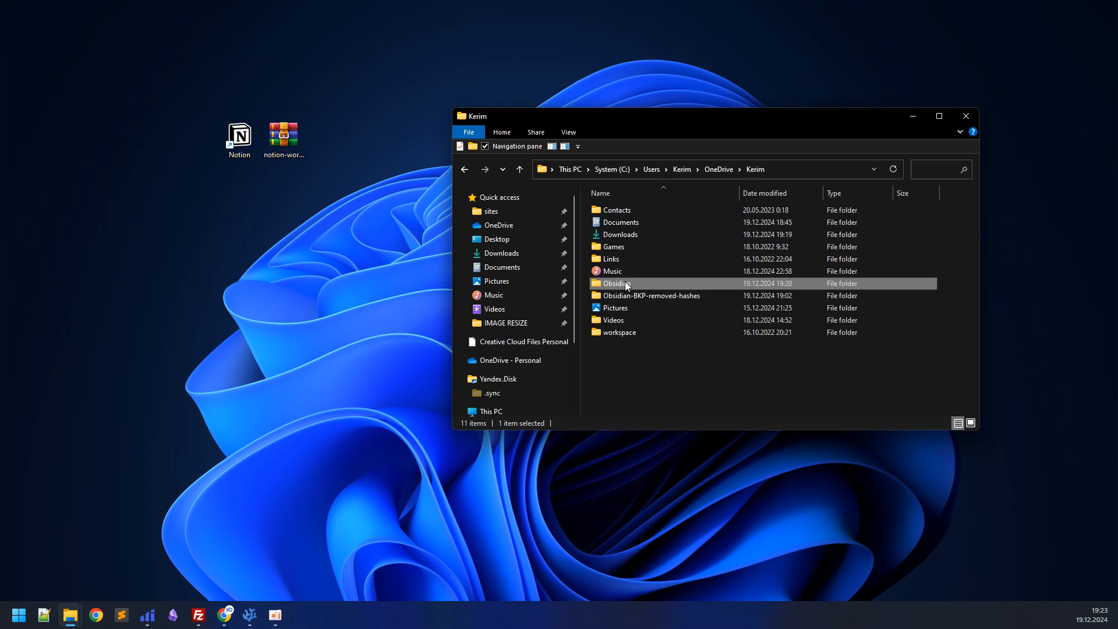
{"action": "left_click", "coordinate": [651, 355]}
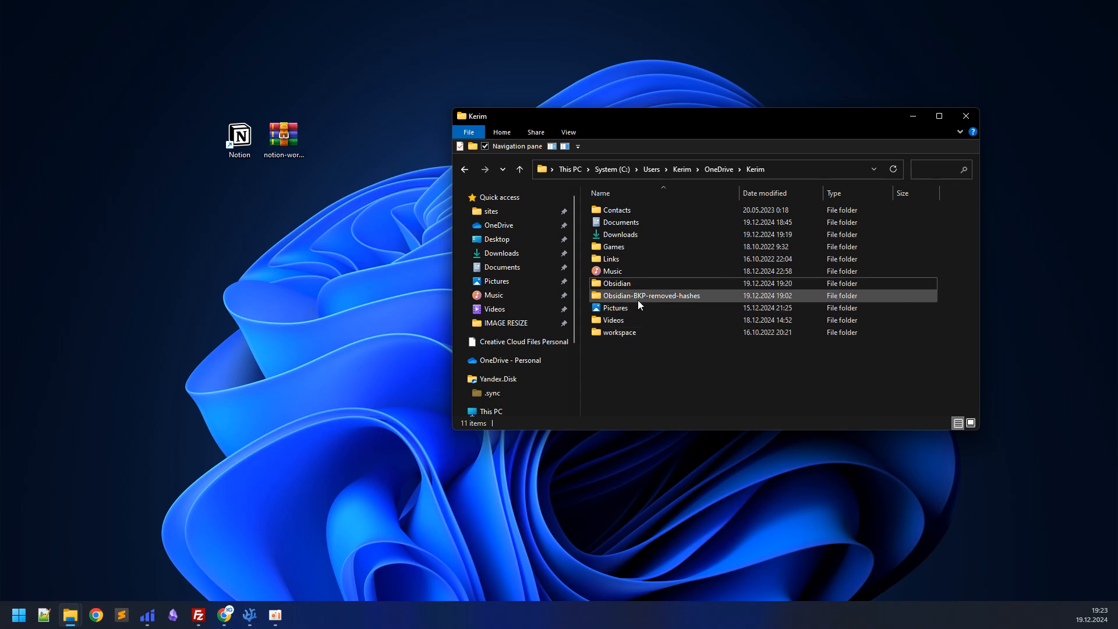
{"action": "left_click", "coordinate": [627, 287]}
{"action": "key", "text": "Delete"}
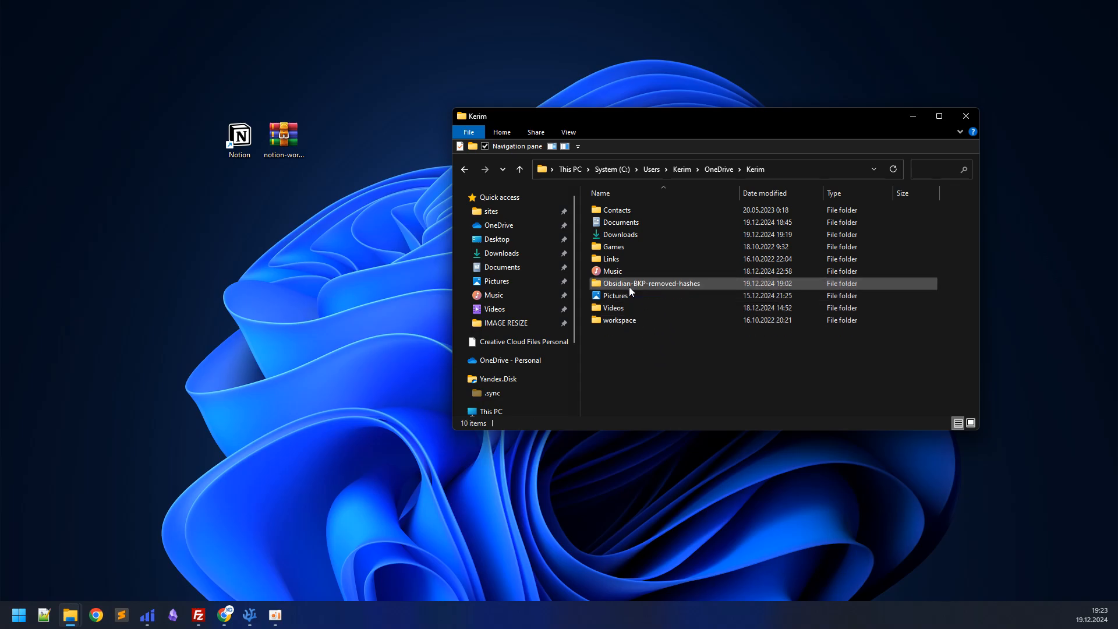
Launch Obsidian, reposition its start window and minimize File Explorer.
{"action": "left_click", "coordinate": [212, 367]}
{"action": "left_click", "coordinate": [176, 621]}
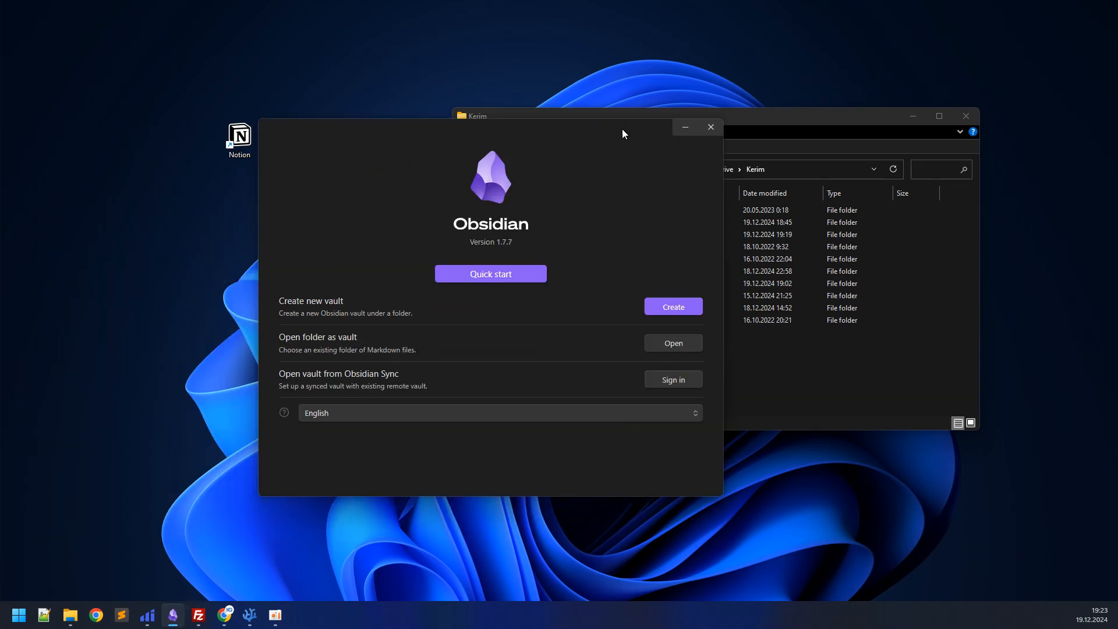
{"action": "left_click_drag", "start_coordinate": [717, 8], "coordinate": [644, 92]}
{"action": "left_click", "coordinate": [897, 112]}
{"action": "left_click", "coordinate": [912, 116]}
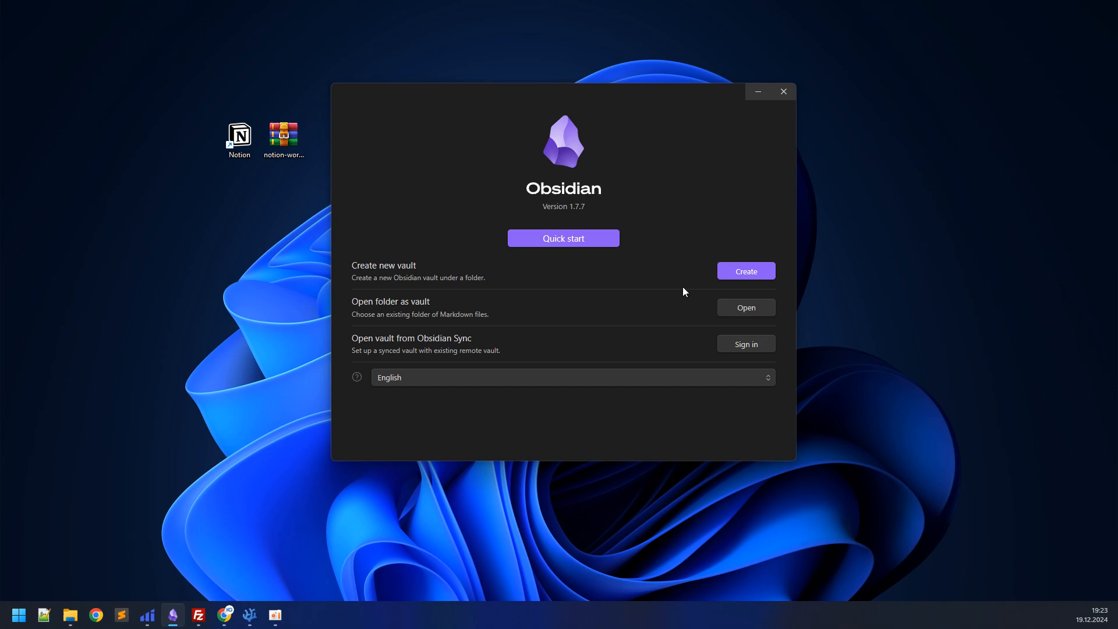
Start creating a new local vault and name it Obsidian.
{"action": "left_click", "coordinate": [738, 271]}
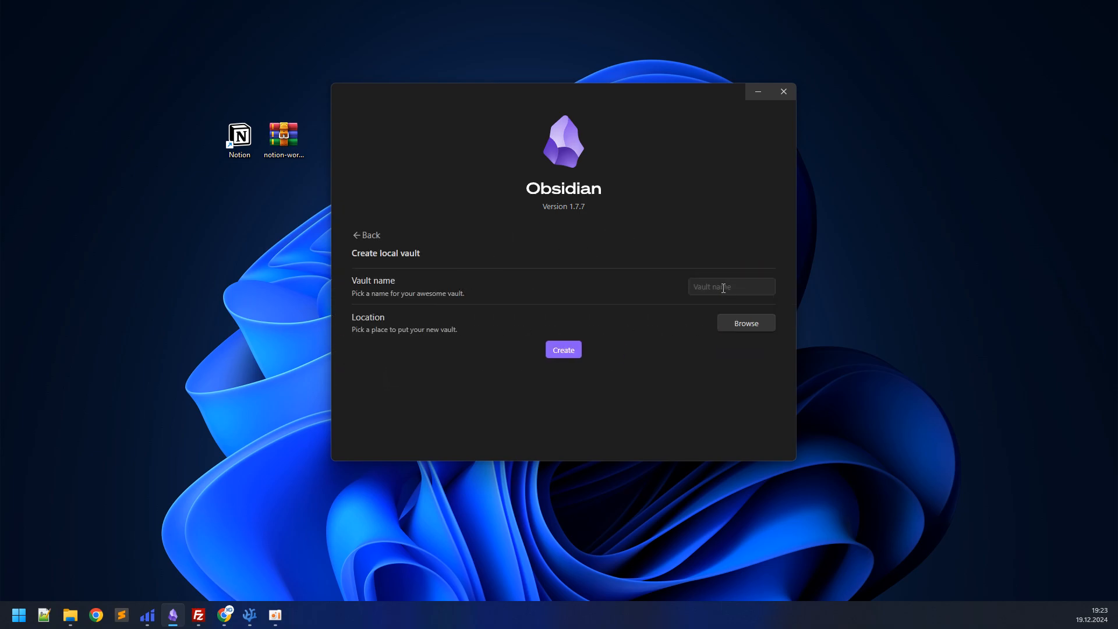
{"action": "left_click", "coordinate": [725, 288]}
{"action": "type", "text": "Obsidian"}
Choose the personal folder inside OneDrive as the vault location and create the vault.
{"action": "left_click", "coordinate": [756, 319]}
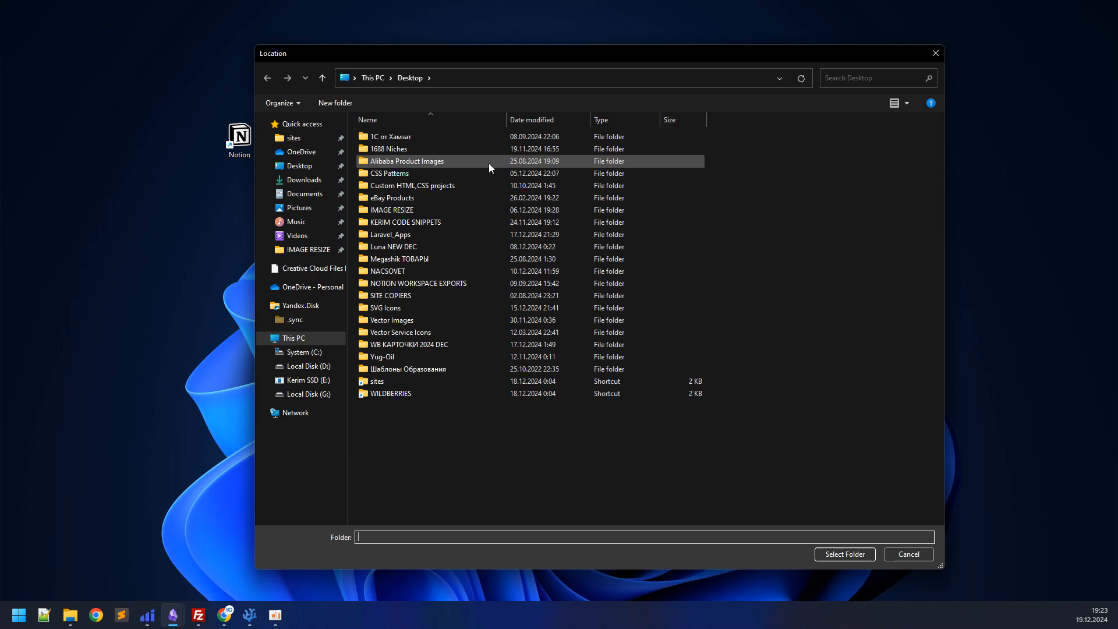
{"action": "left_click", "coordinate": [298, 289]}
{"action": "left_click", "coordinate": [301, 152]}
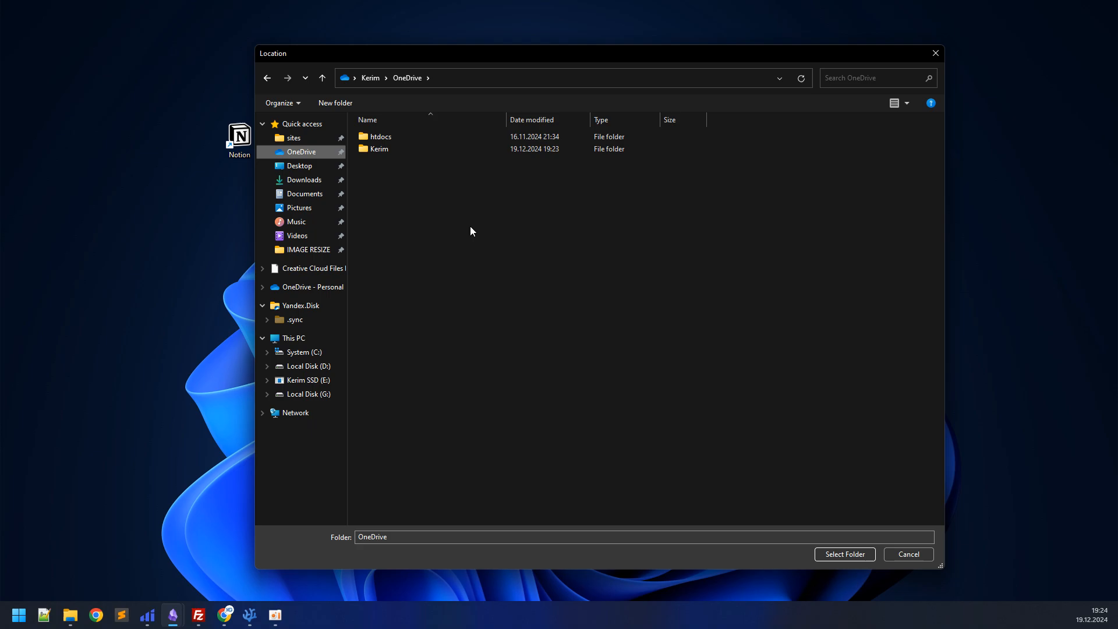
{"action": "double_click", "coordinate": [380, 150]}
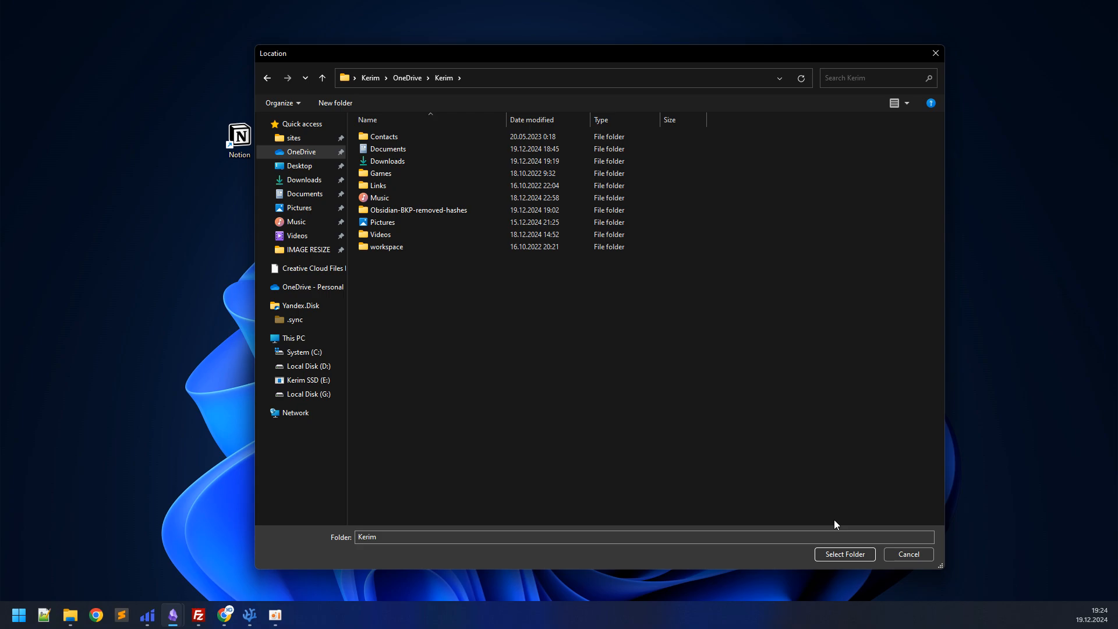
{"action": "left_click", "coordinate": [843, 555]}
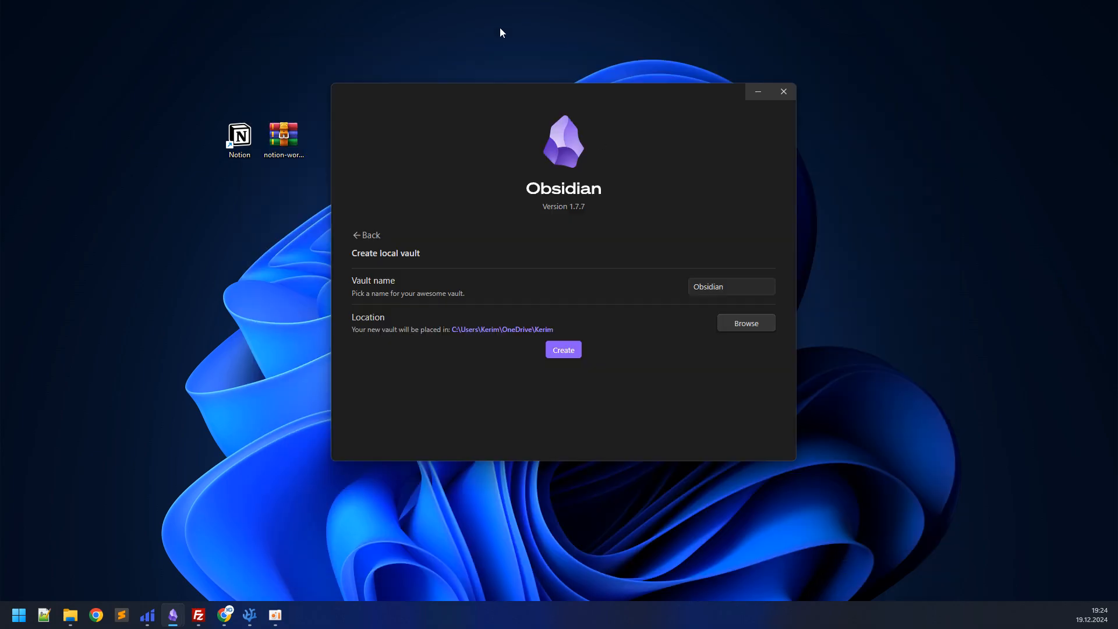
{"action": "left_click", "coordinate": [563, 350]}
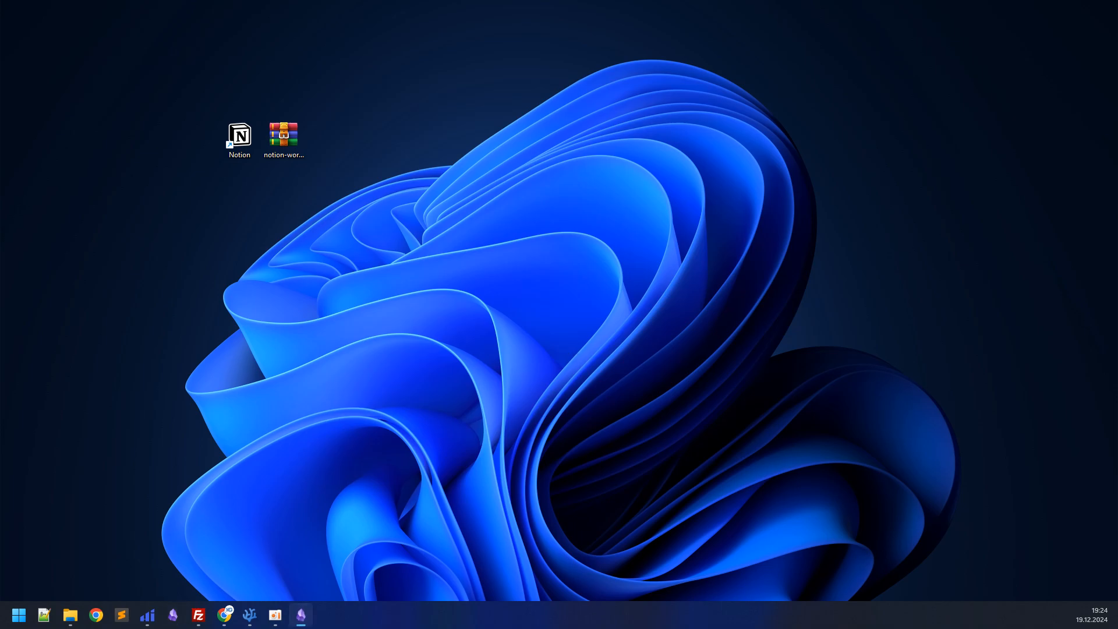
Maximize the new vault's window and close the graph view.
{"action": "left_click_drag", "start_coordinate": [361, 184], "coordinate": [652, 1]}
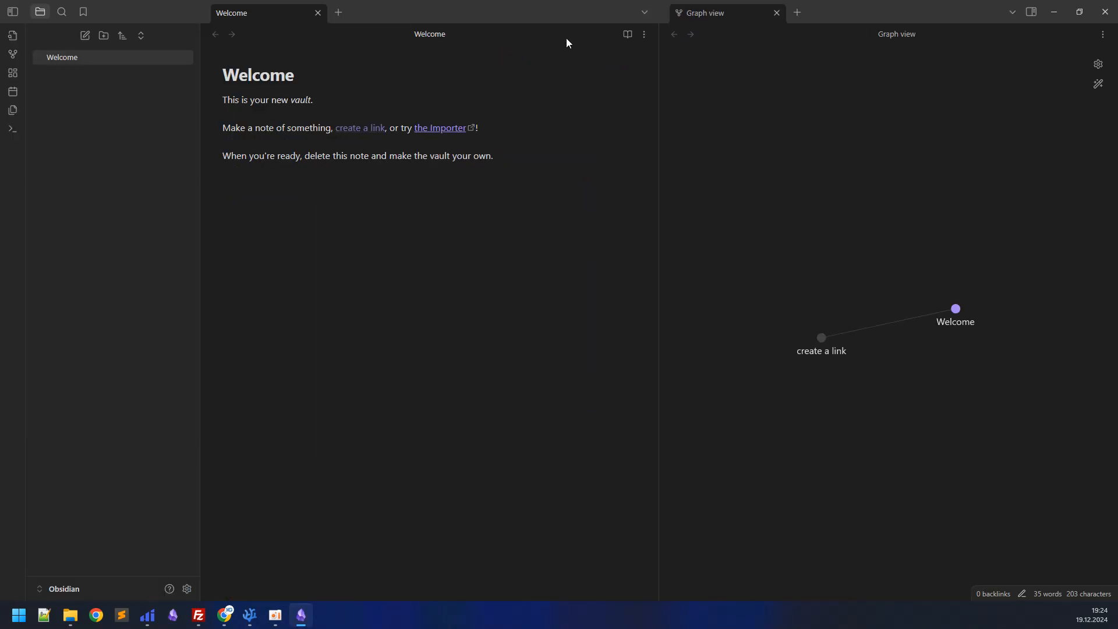
{"action": "left_click", "coordinate": [776, 13]}
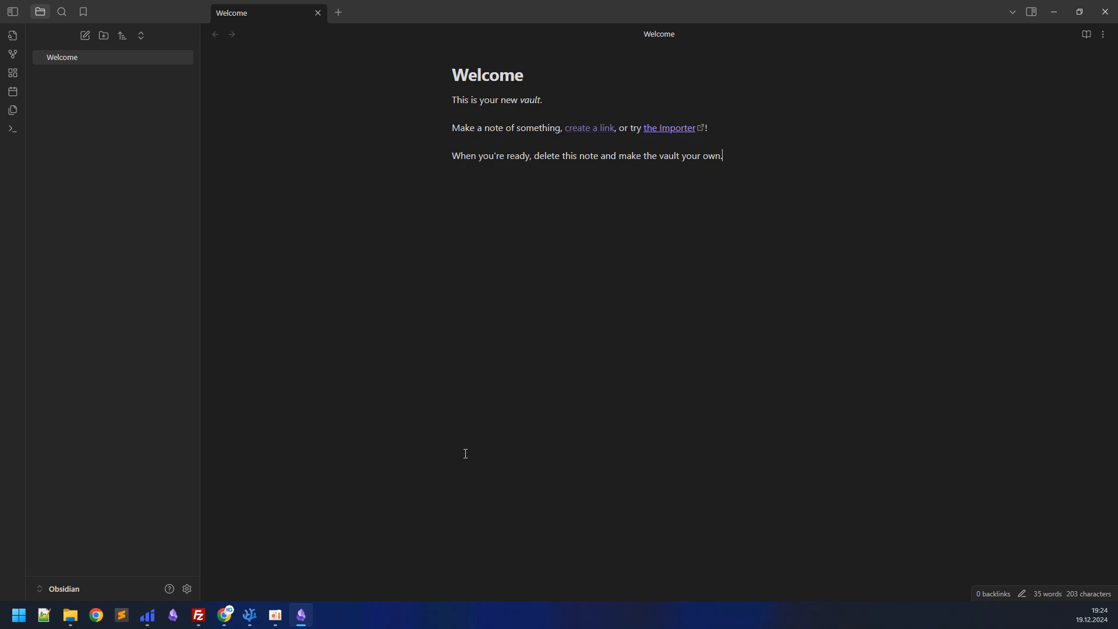
Turn on community plugins in the vault settings and start browsing the plugin catalogue.
{"action": "key", "text": "ctrl+comma"}
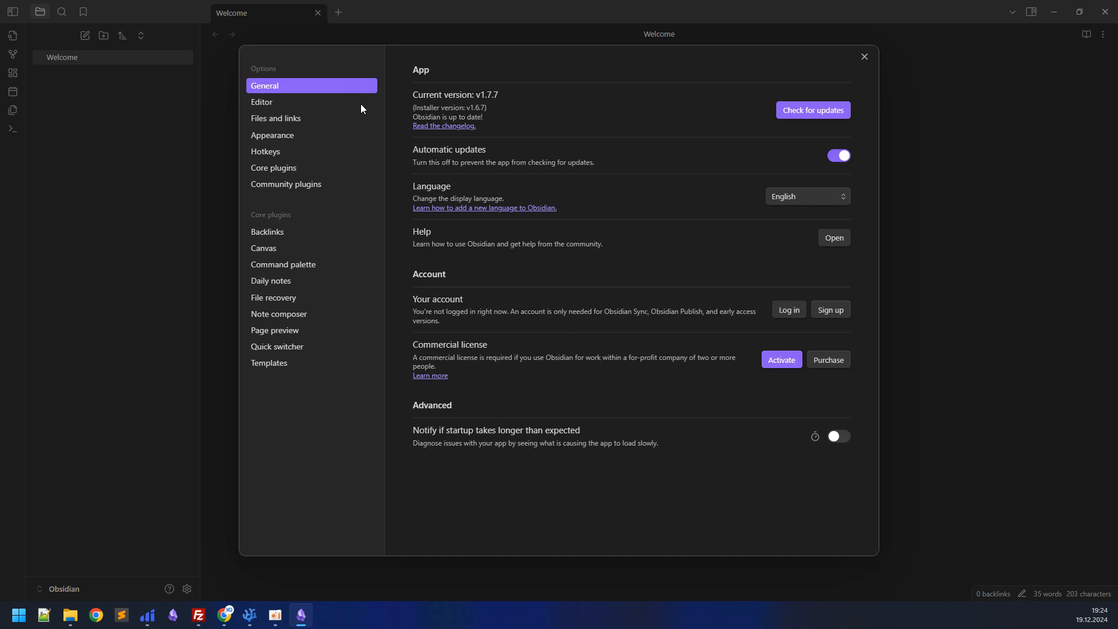
{"action": "left_click", "coordinate": [300, 187]}
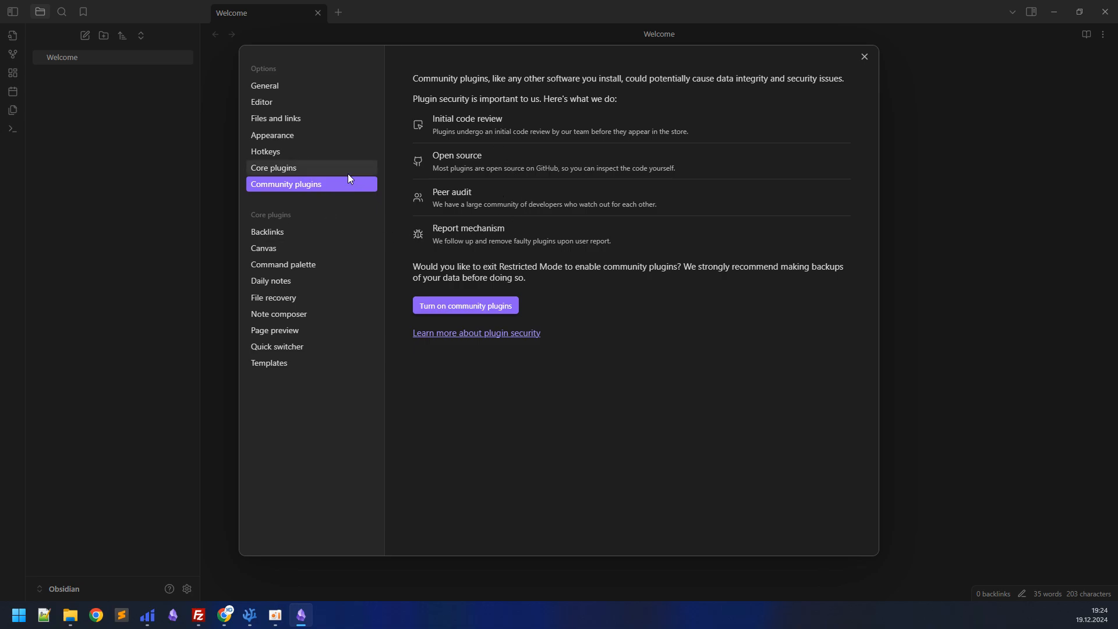
{"action": "left_click", "coordinate": [453, 306]}
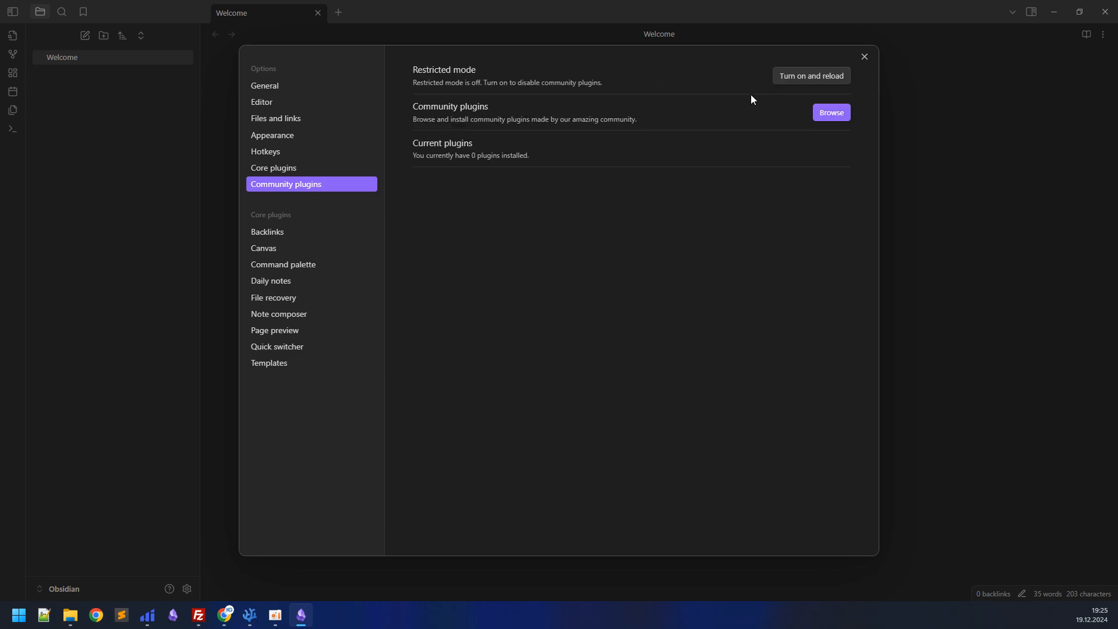
{"action": "left_click", "coordinate": [837, 114]}
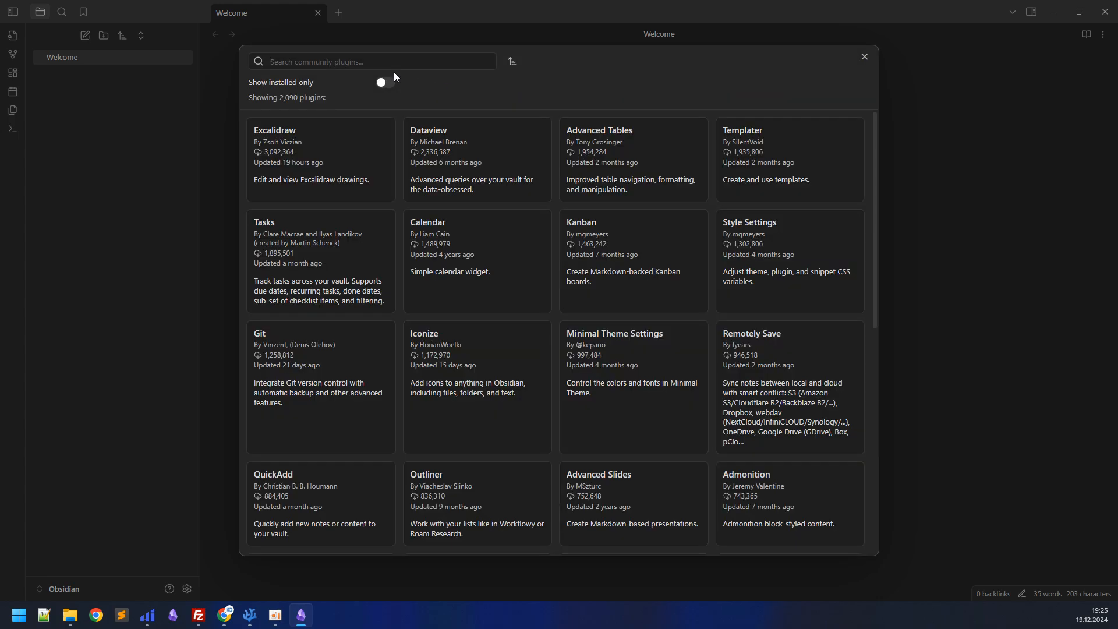
Search the community plugins for import, then install and enable the Importer plugin.
{"action": "left_click", "coordinate": [348, 60]}
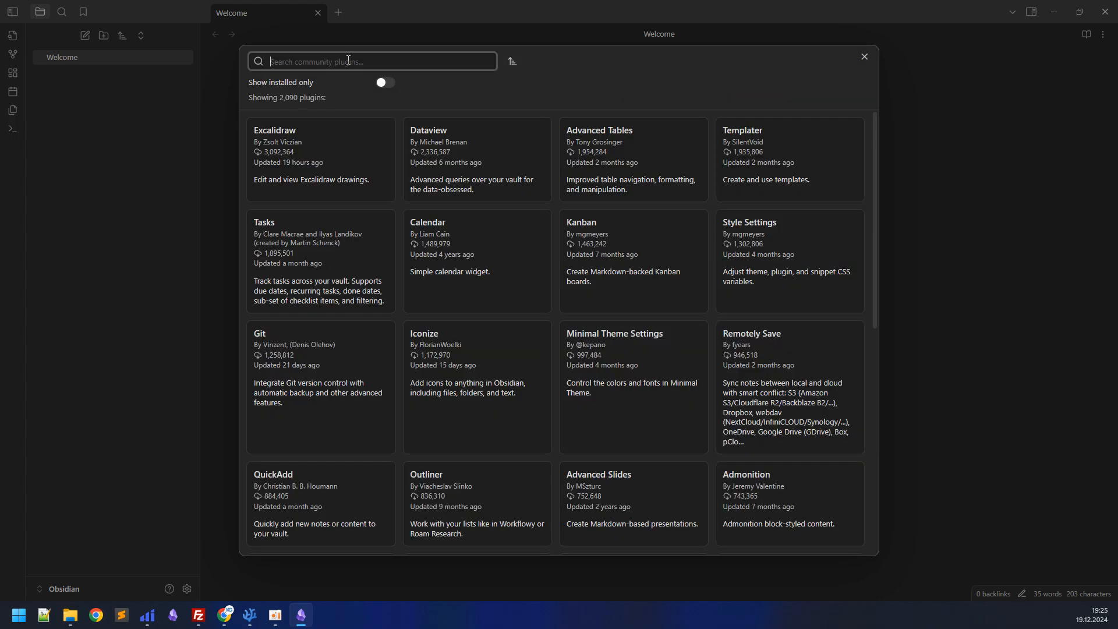
{"action": "type", "text": "improt"}
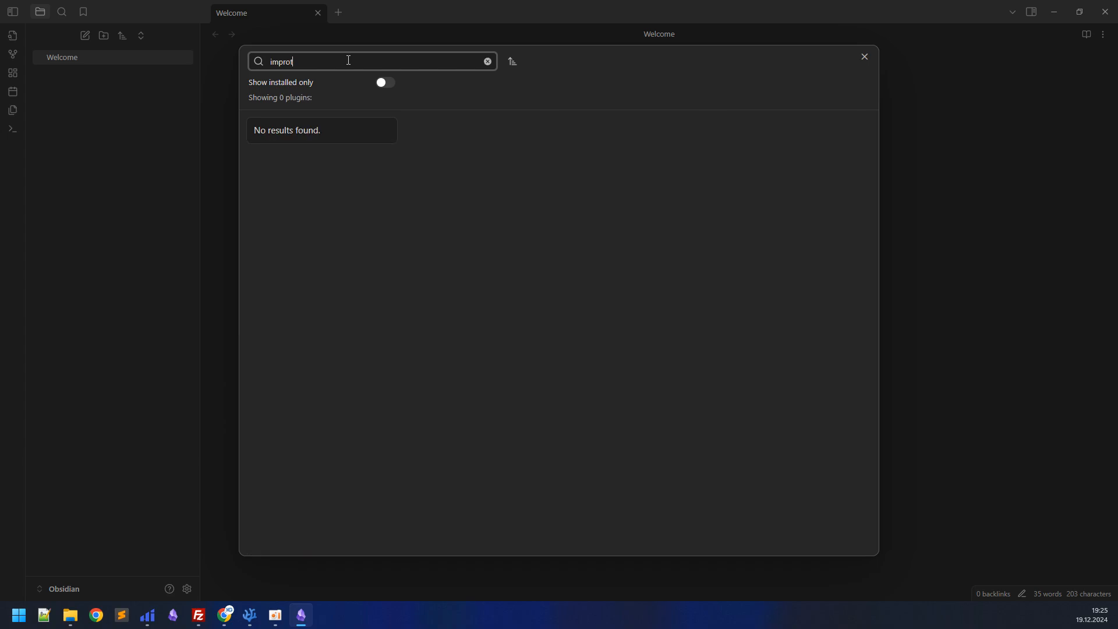
{"action": "key", "text": "ctrl+a"}
{"action": "type", "text": "im"}
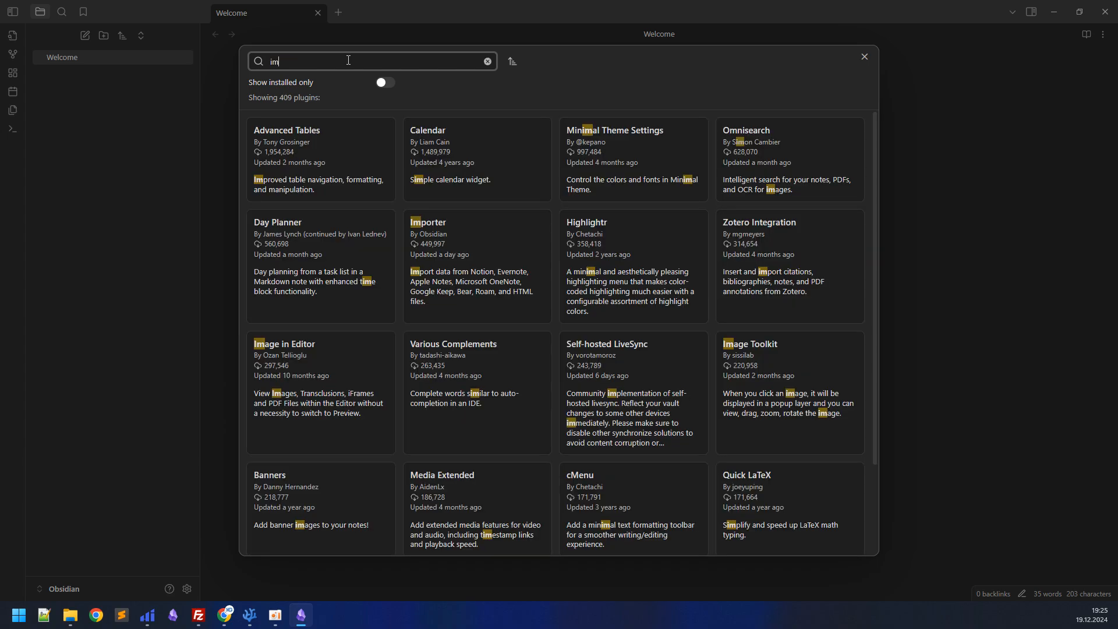
{"action": "type", "text": "port"}
{"action": "left_click", "coordinate": [340, 154]}
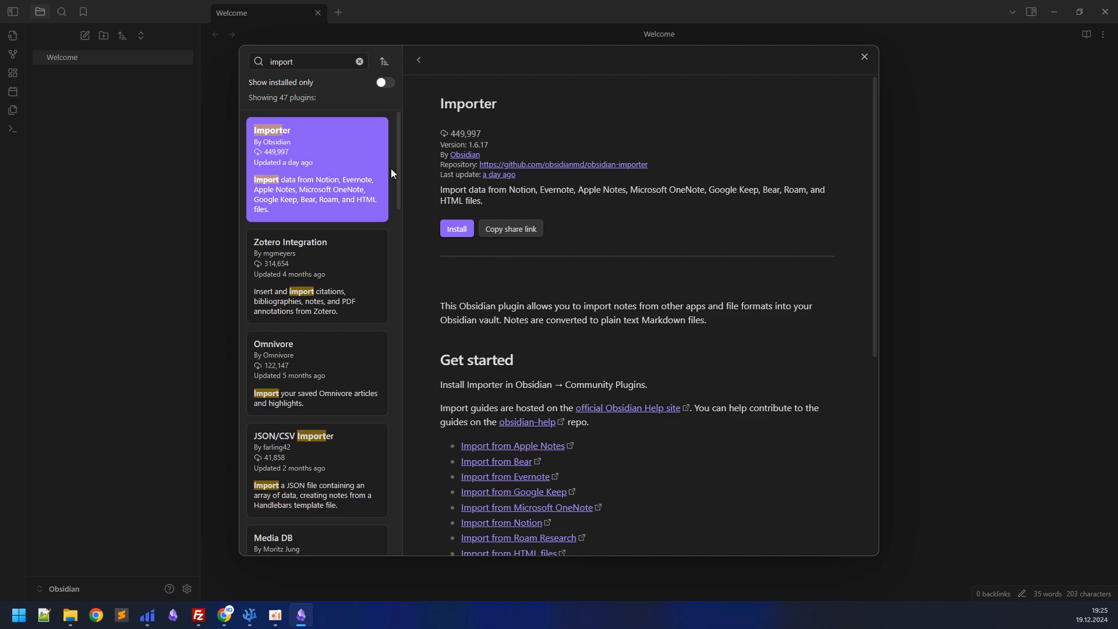
{"action": "left_click", "coordinate": [464, 228]}
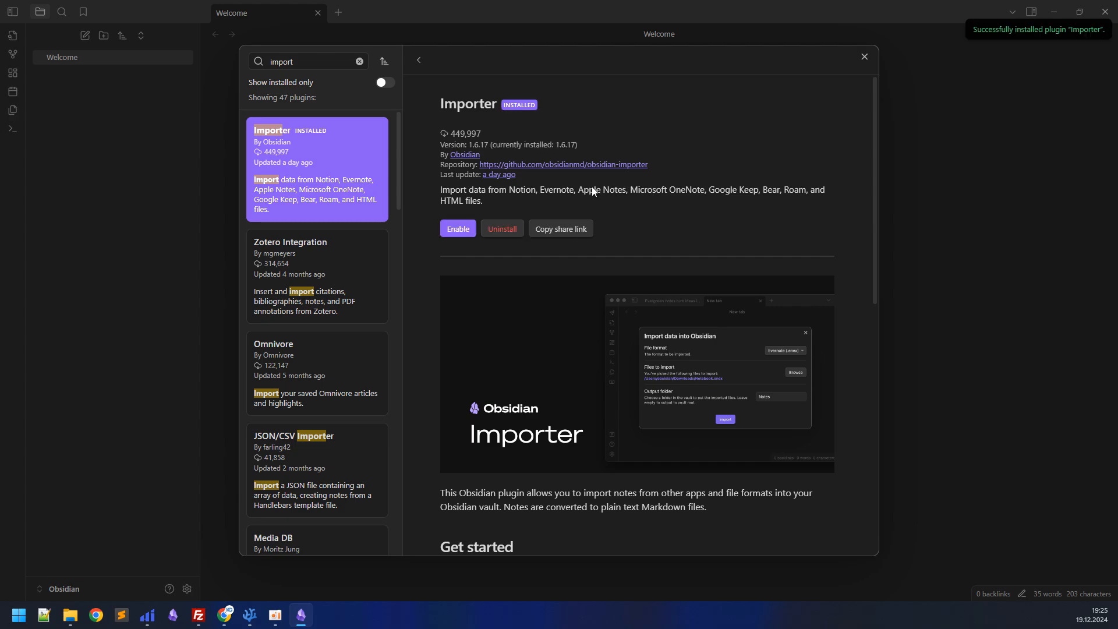
{"action": "left_click", "coordinate": [460, 228]}
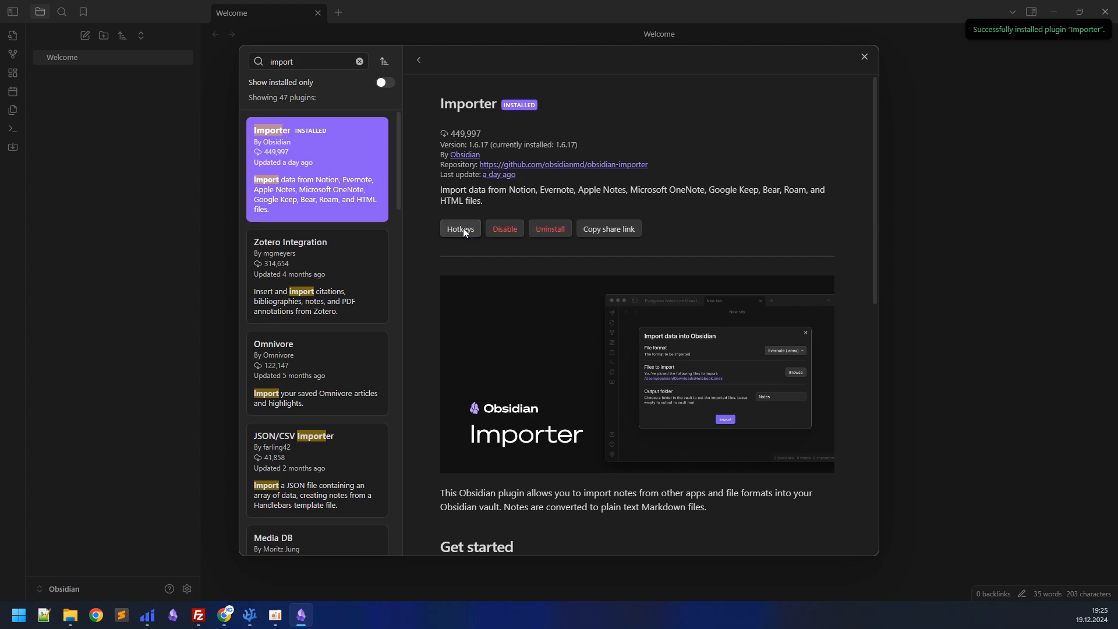
Limit the plugin catalogue to installed plugins, clear the search, and close the catalogue and settings.
{"action": "left_click", "coordinate": [383, 84]}
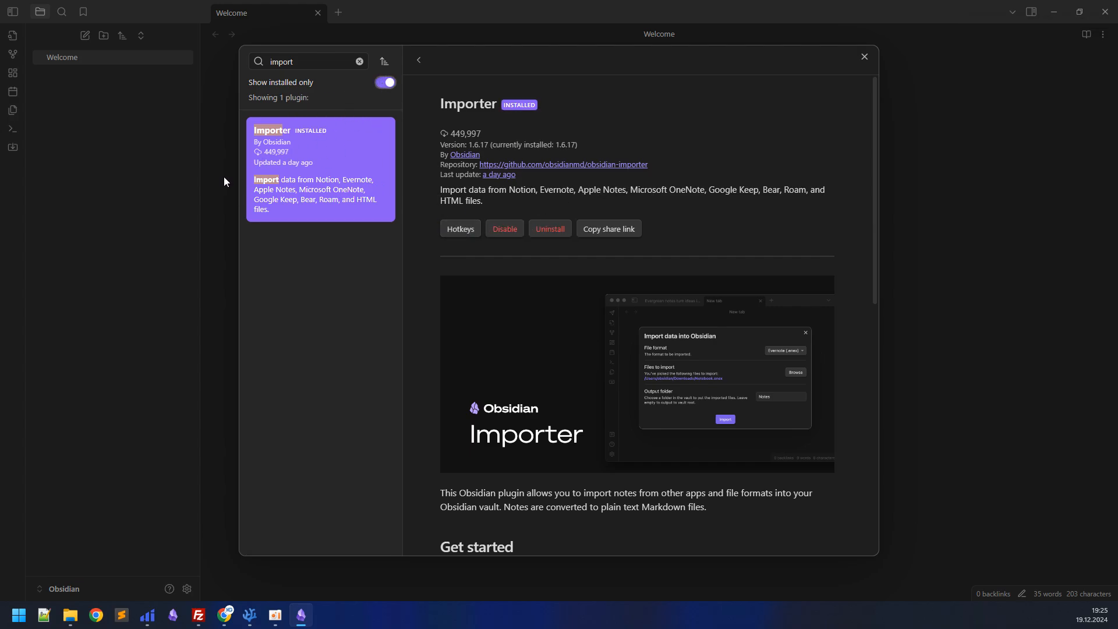
{"action": "left_click", "coordinate": [361, 61]}
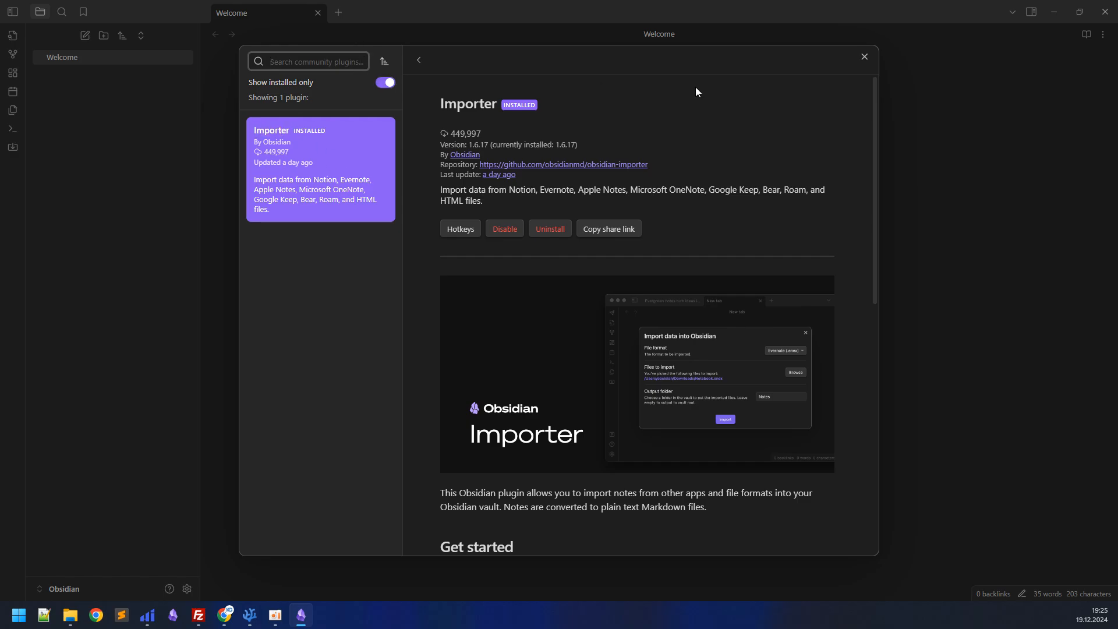
{"action": "left_click", "coordinate": [871, 59]}
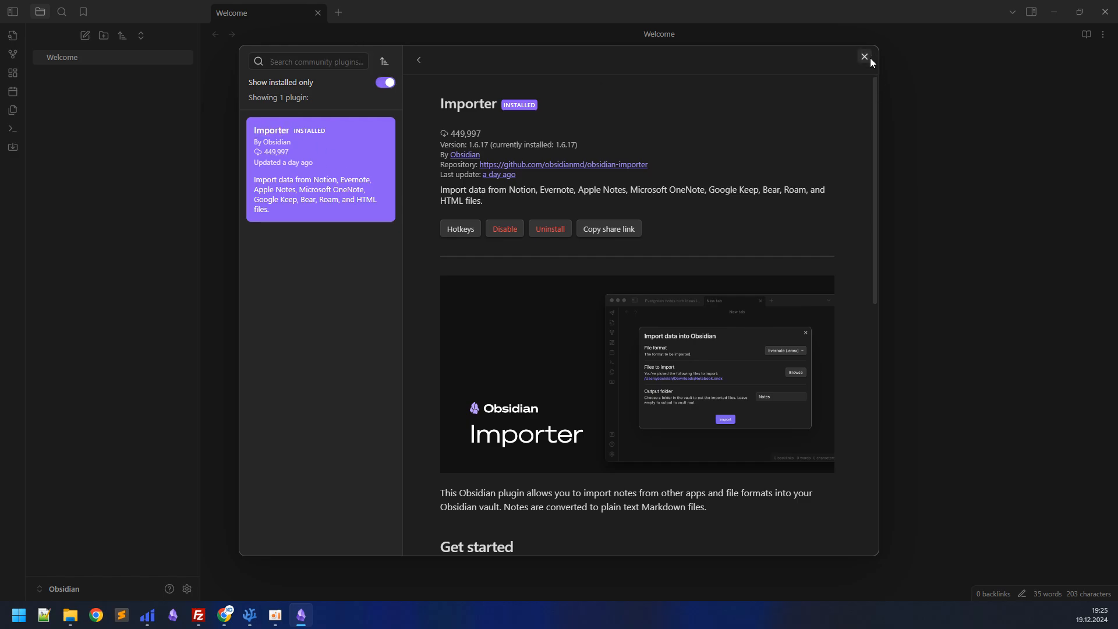
{"action": "left_click", "coordinate": [865, 57]}
{"action": "left_click", "coordinate": [867, 55]}
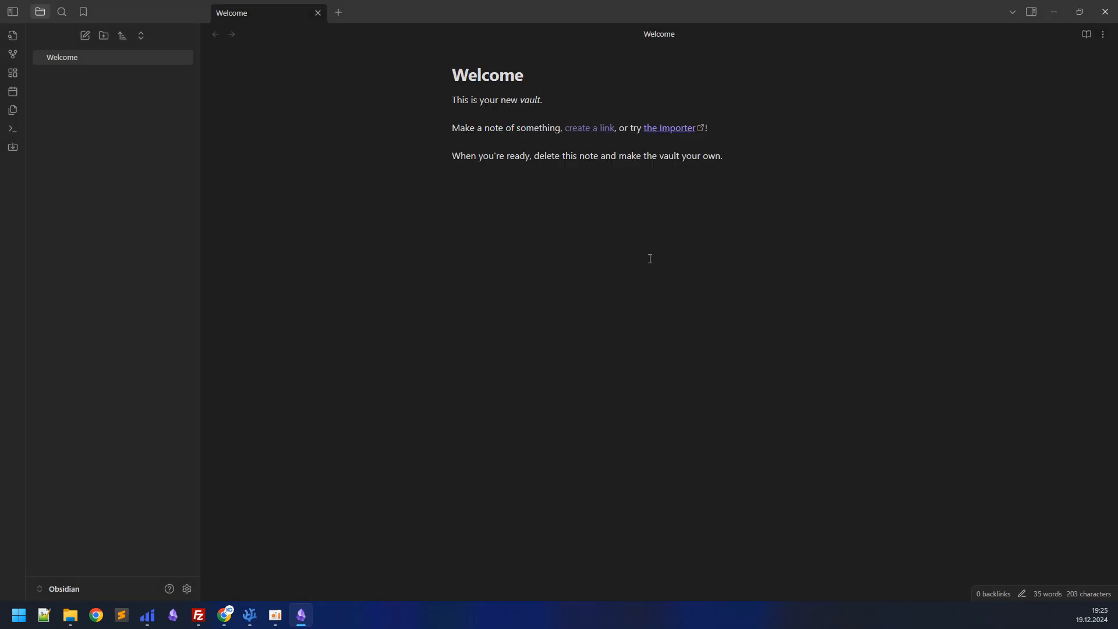
Open the importer through its command and set the file format to Notion (.zip).
{"action": "key", "text": "ctrl+p"}
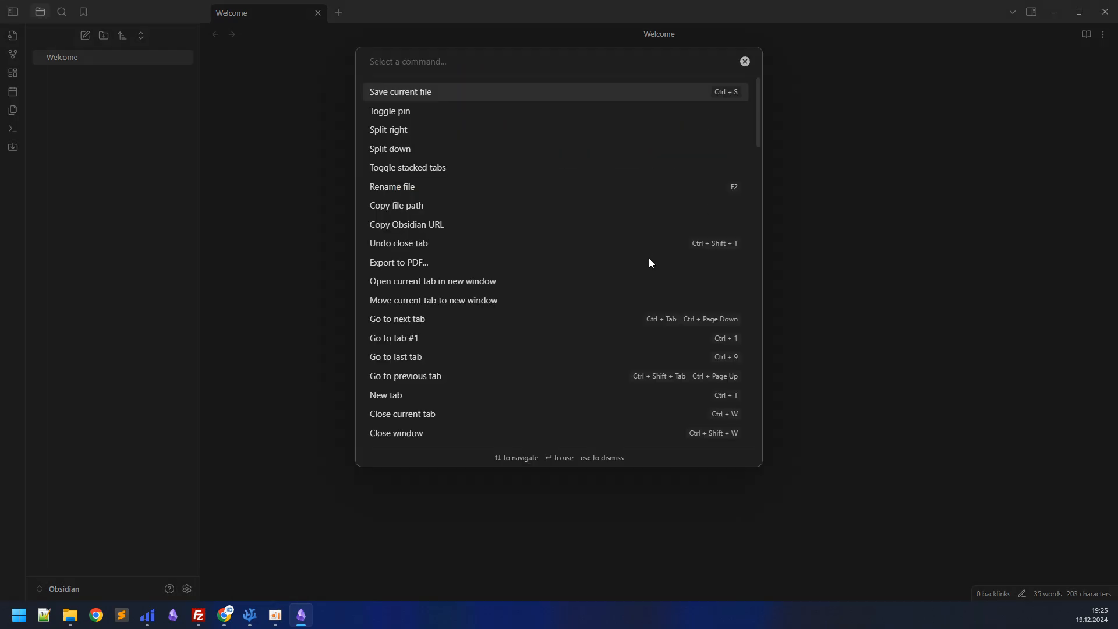
{"action": "type", "text": "import"}
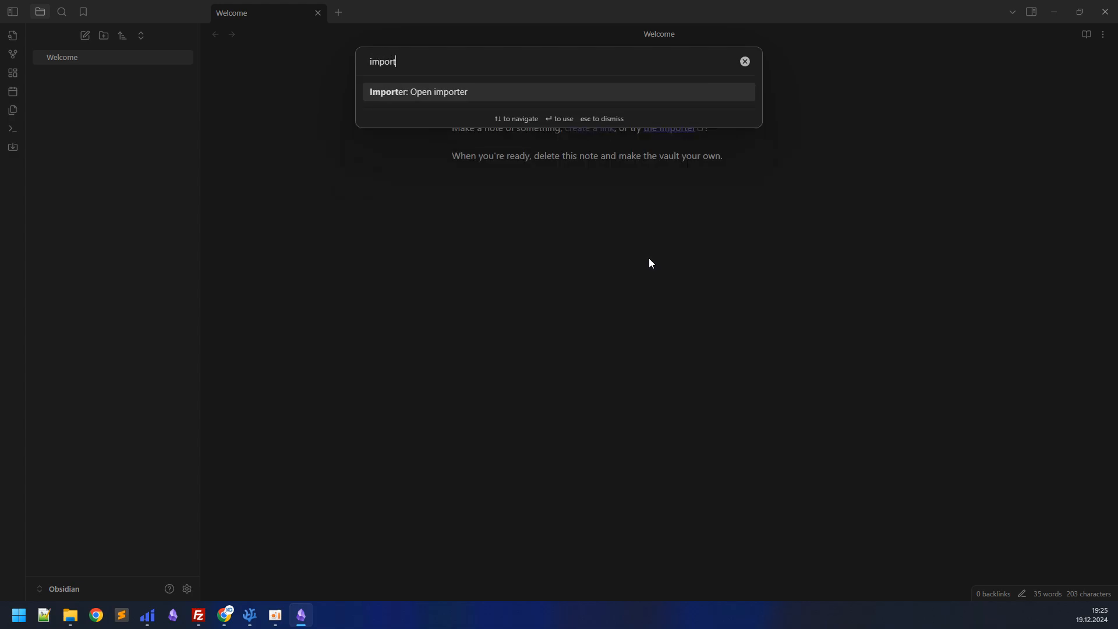
{"action": "left_click", "coordinate": [440, 94]}
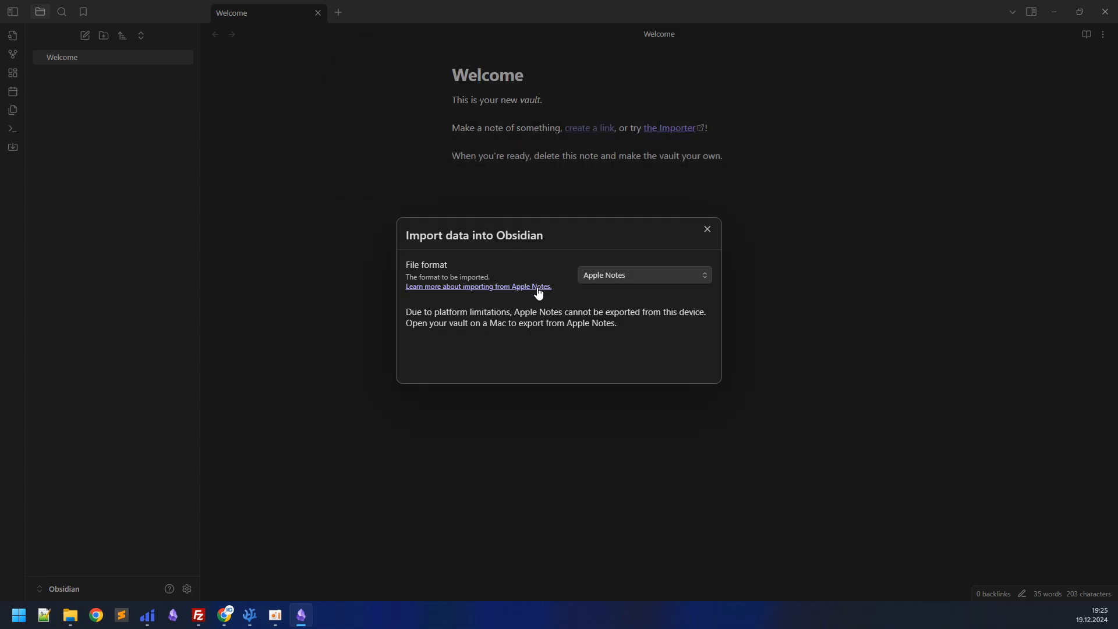
{"action": "left_click", "coordinate": [622, 276]}
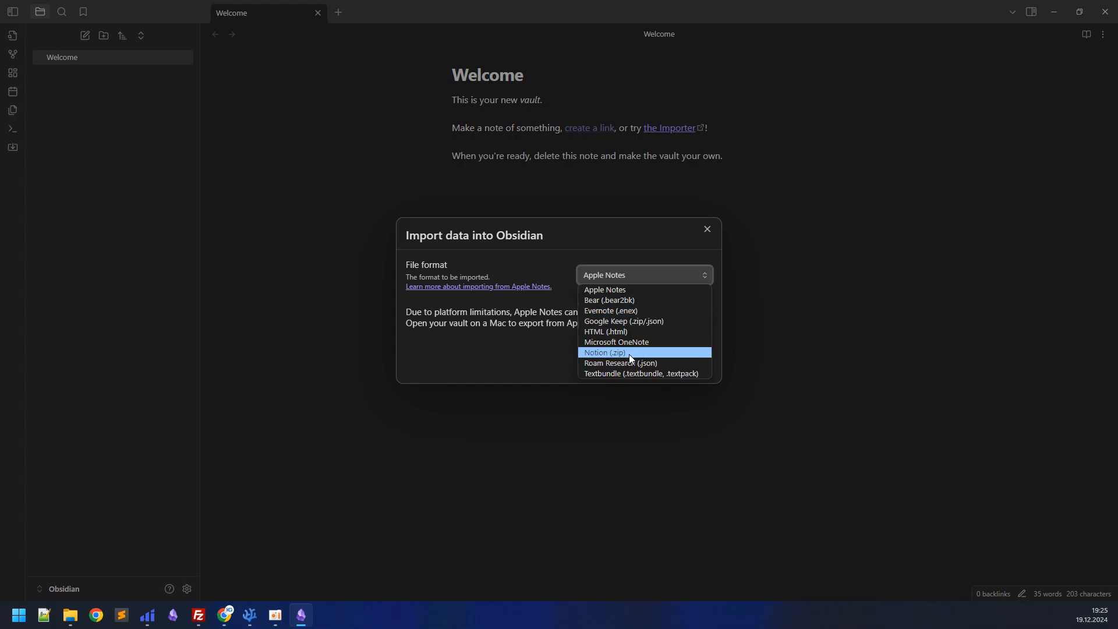
{"action": "left_click", "coordinate": [610, 353]}
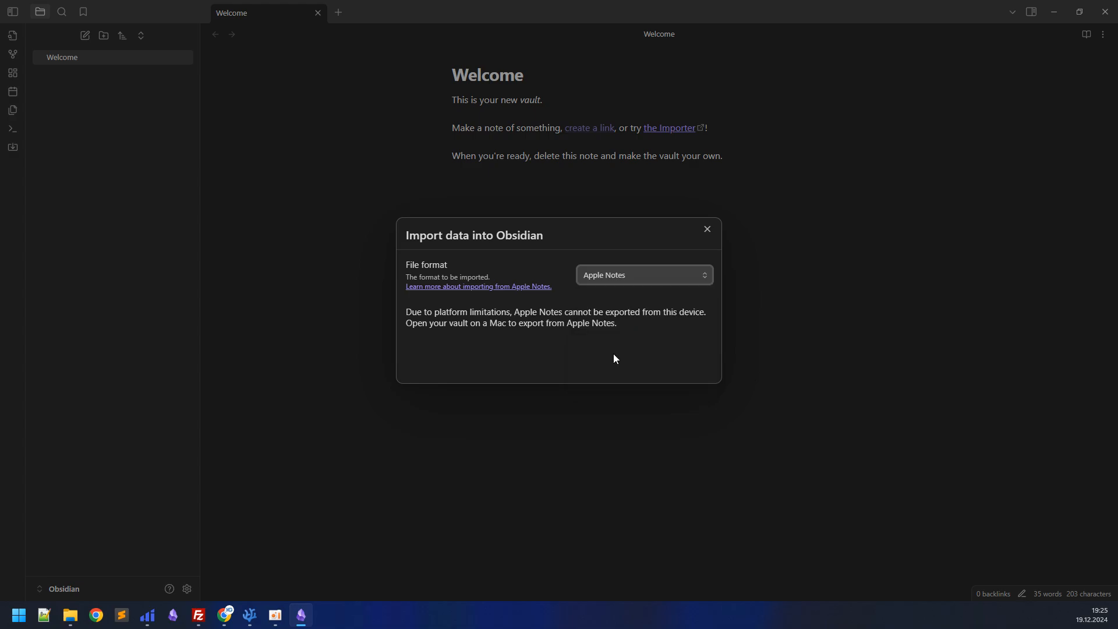
Choose notion-workspace-2024.zip from the Desktop as the file to import.
{"action": "left_click", "coordinate": [673, 266]}
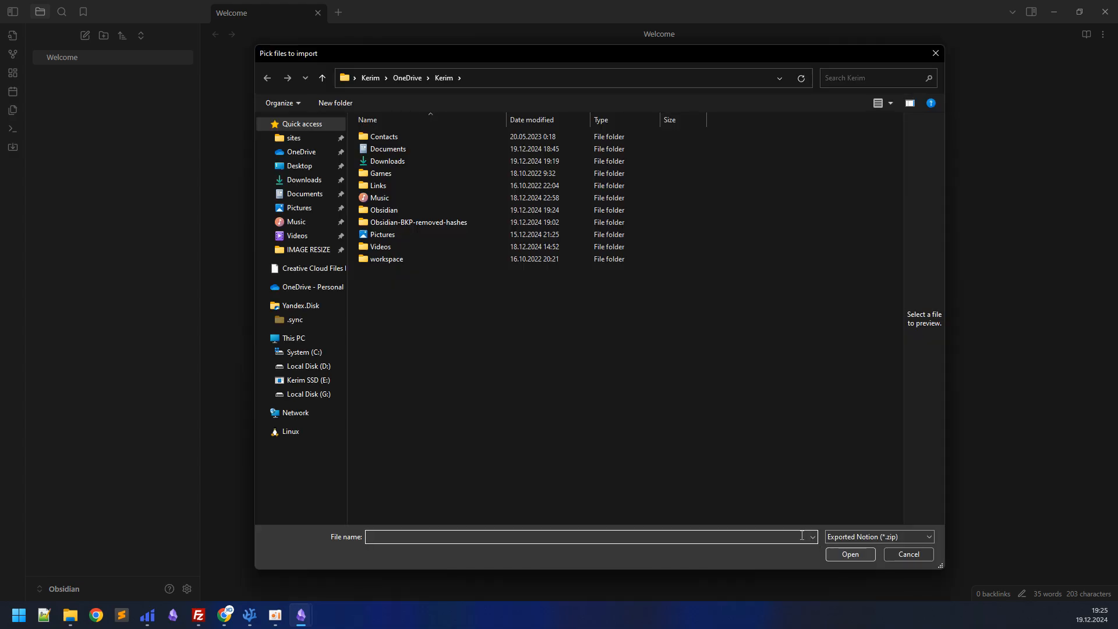
{"action": "left_click", "coordinate": [309, 169]}
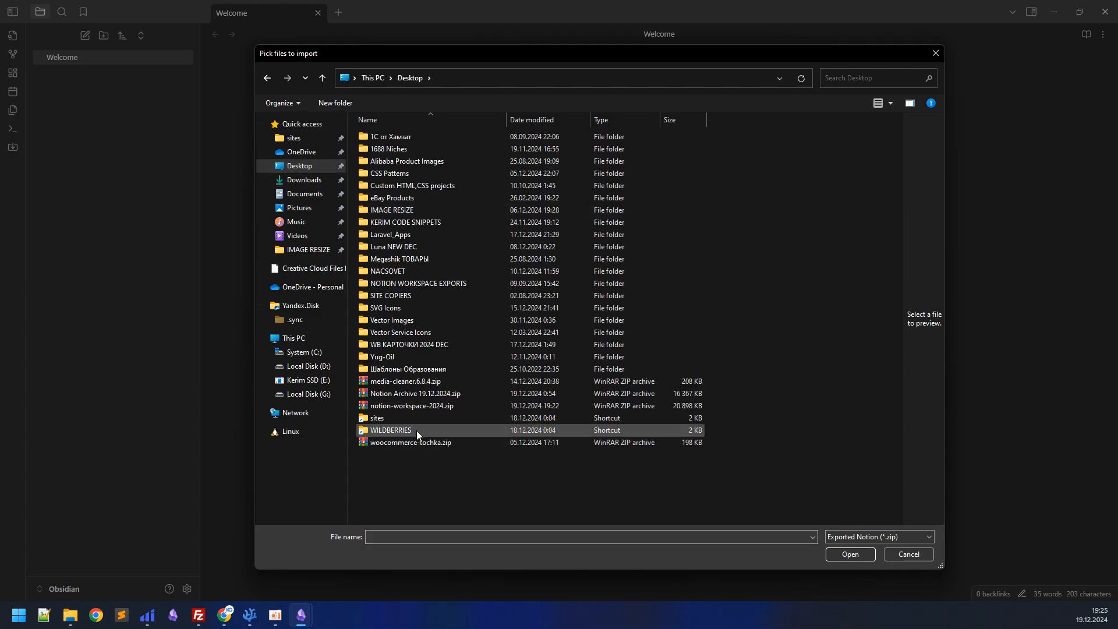
{"action": "left_click", "coordinate": [401, 407]}
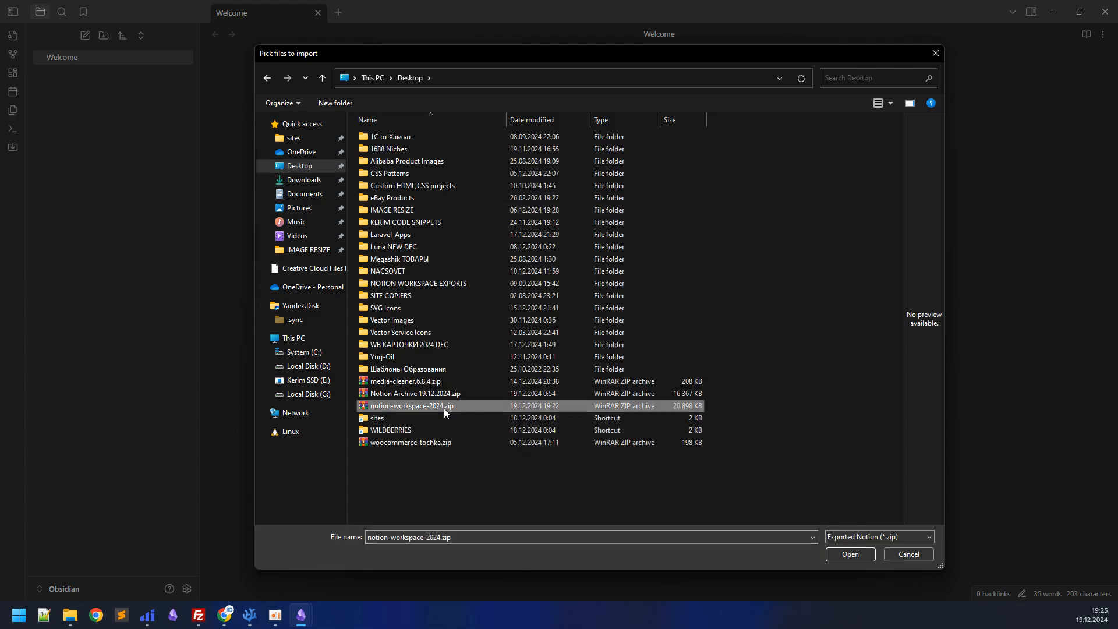
{"action": "left_click", "coordinate": [847, 555]}
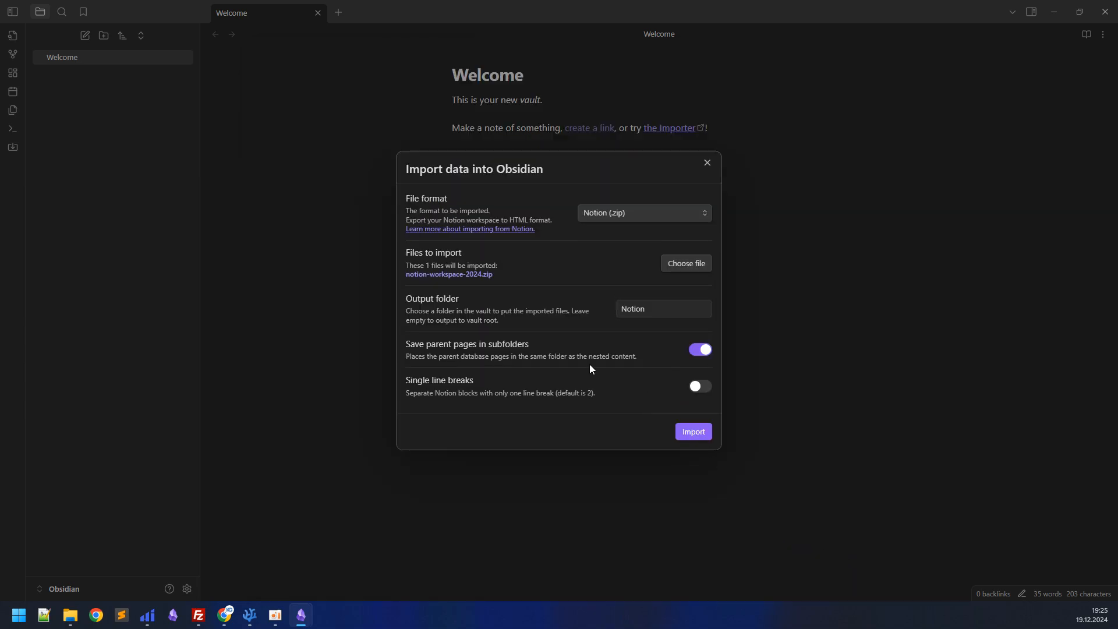
Import the archive into the Notion output folder with parent pages saved in subfolders, and close the import summary.
{"action": "left_click", "coordinate": [661, 309]}
{"action": "type", "text": "202"}
{"action": "key", "text": "BackSpace"}
{"action": "key", "text": "BackSpace"}
{"action": "left_click", "coordinate": [694, 432]}
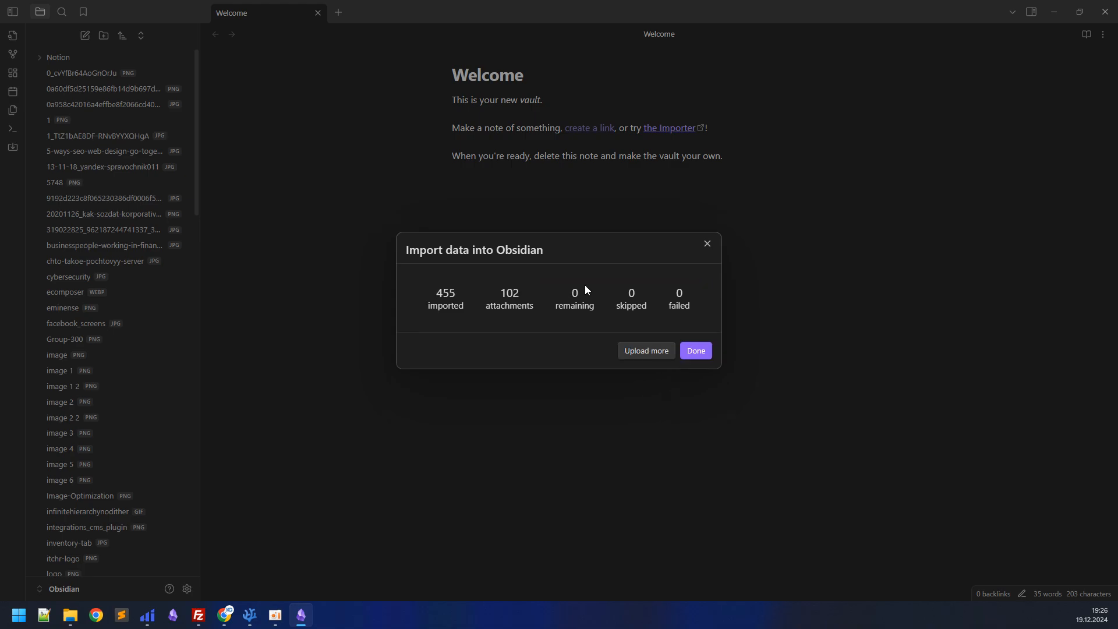
{"action": "left_click", "coordinate": [706, 355]}
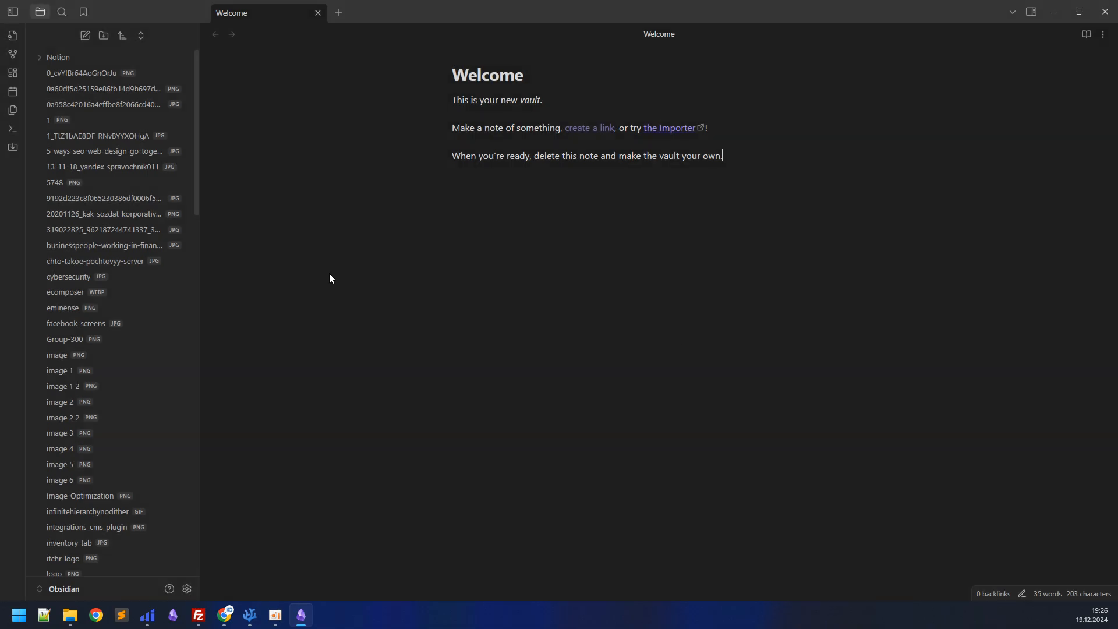
Expand the imported Notion folder to view its subfolders and notes.
{"action": "left_click", "coordinate": [39, 58]}
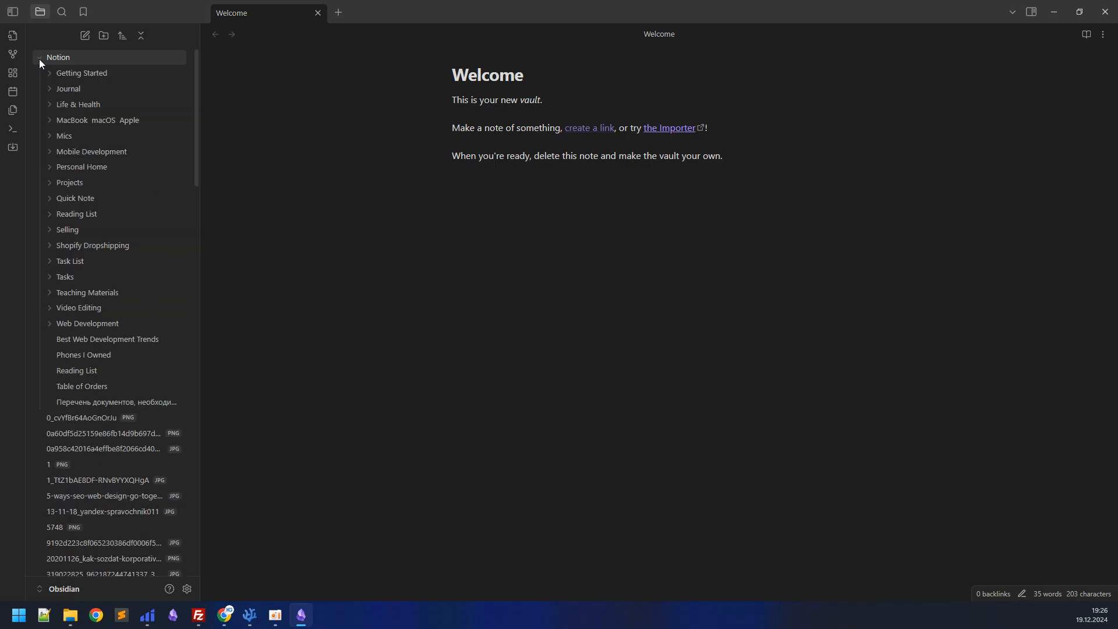
{"action": "left_click", "coordinate": [40, 58]}
{"action": "scroll", "coordinate": [134, 293], "scroll_direction": "down", "scroll_amount": 5}
{"action": "scroll", "coordinate": [134, 297], "scroll_direction": "up", "scroll_amount": 5}
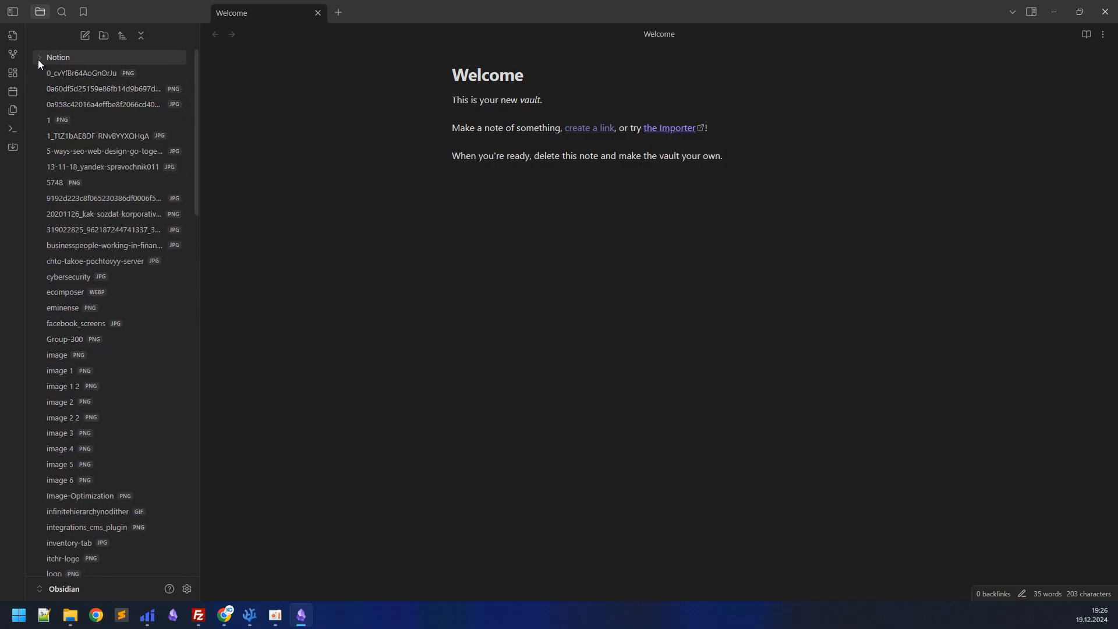
{"action": "left_click", "coordinate": [38, 59]}
{"action": "left_click", "coordinate": [41, 55]}
{"action": "left_click", "coordinate": [44, 61]}
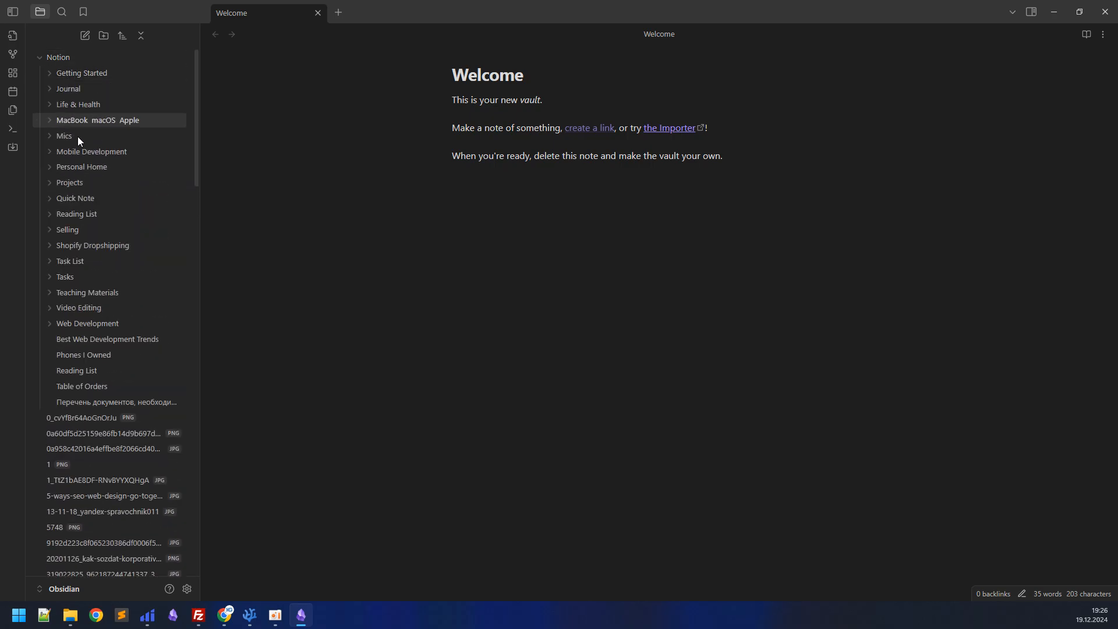
Examine the image attachments imported into the vault root below the Notion folder.
{"action": "scroll", "coordinate": [107, 396], "scroll_direction": "down", "scroll_amount": 3}
{"action": "scroll", "coordinate": [108, 396], "scroll_direction": "down", "scroll_amount": 15}
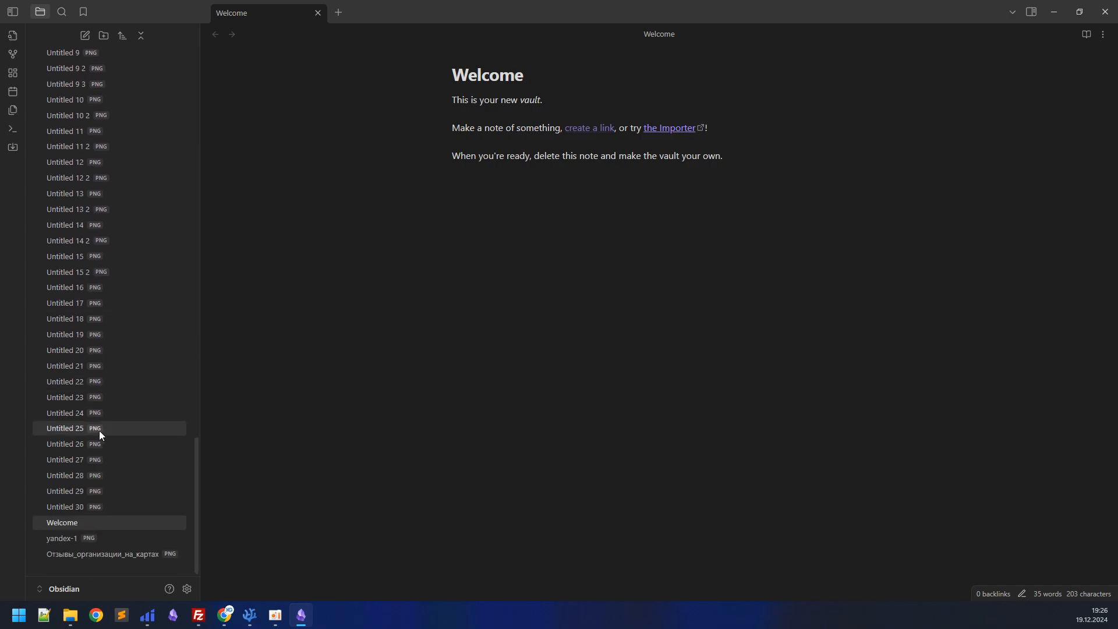
{"action": "scroll", "coordinate": [97, 431], "scroll_direction": "up", "scroll_amount": 3}
{"action": "scroll", "coordinate": [88, 385], "scroll_direction": "up", "scroll_amount": 15}
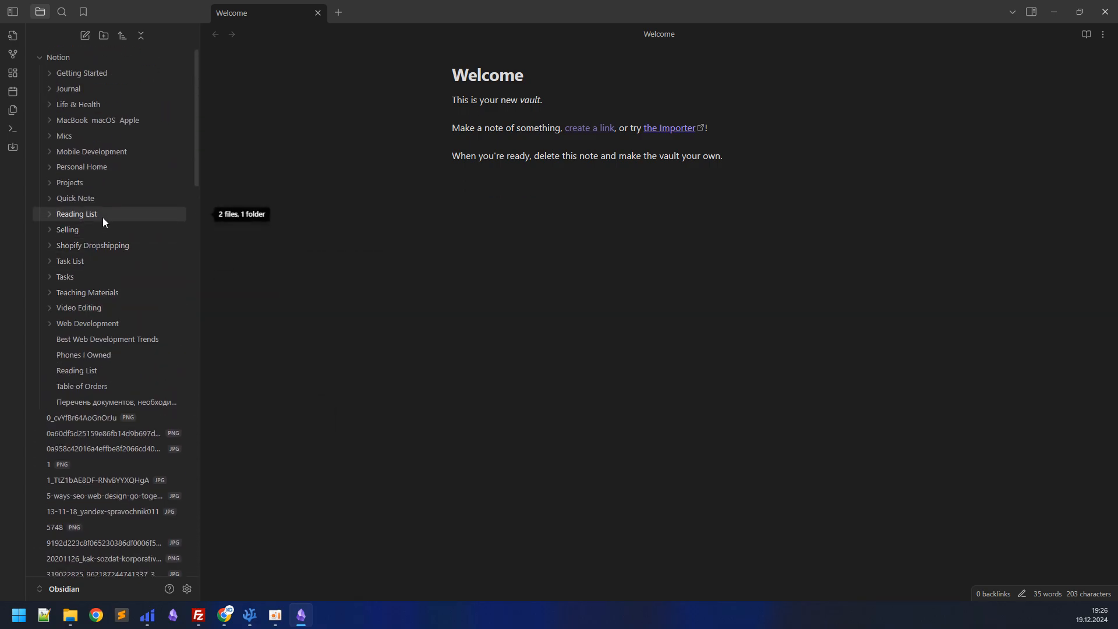
{"action": "left_click", "coordinate": [51, 135]}
{"action": "left_click", "coordinate": [52, 135]}
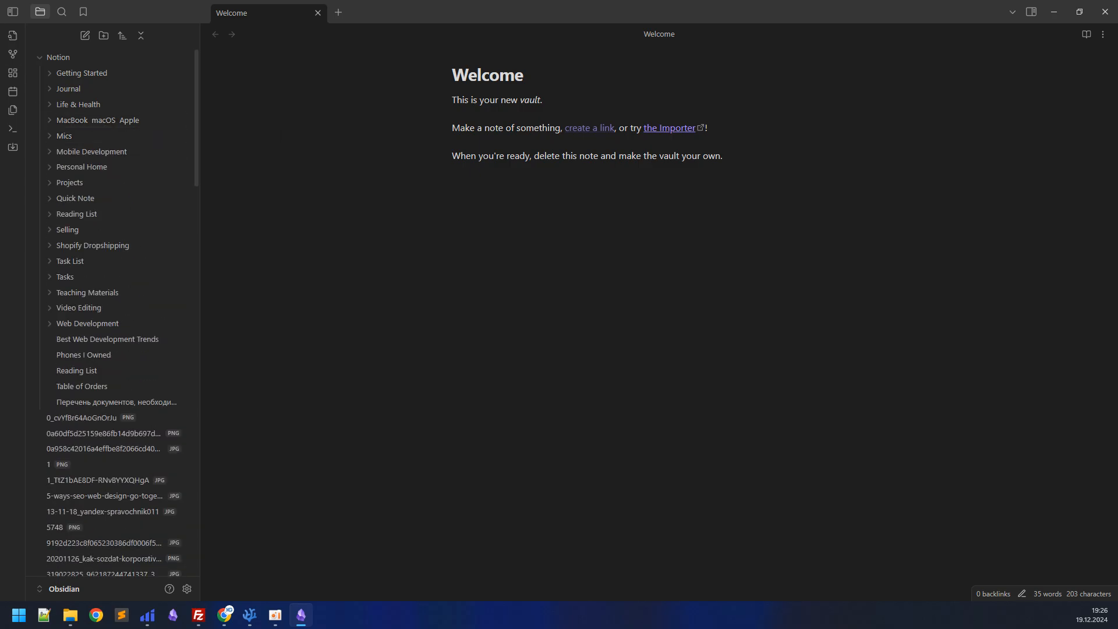
{"action": "scroll", "coordinate": [98, 326], "scroll_direction": "down", "scroll_amount": 6}
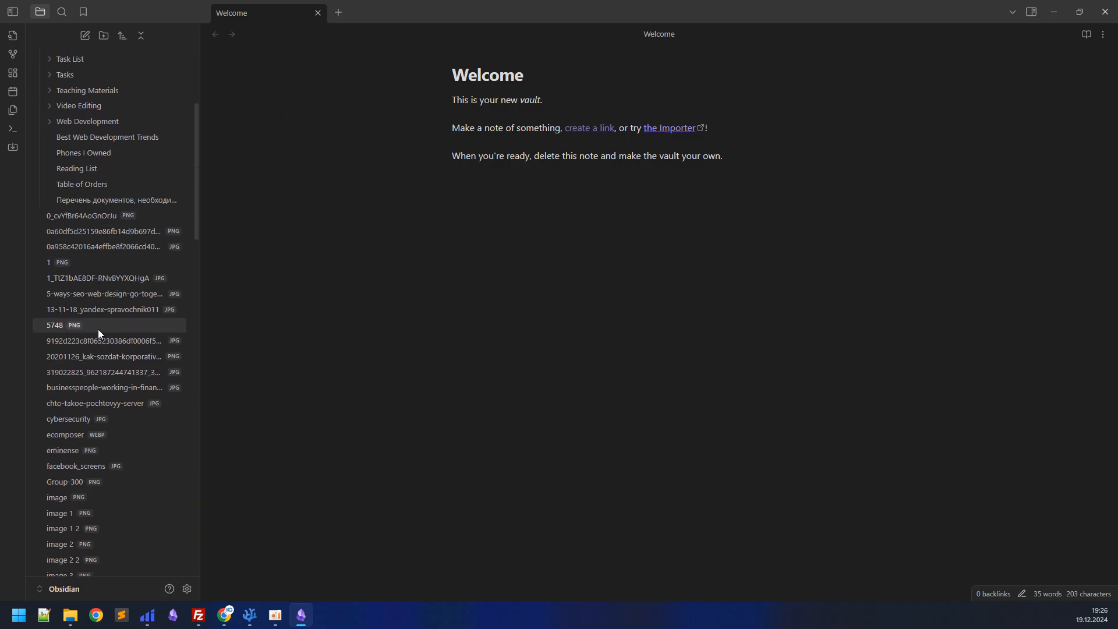
{"action": "scroll", "coordinate": [110, 352], "scroll_direction": "up", "scroll_amount": 6}
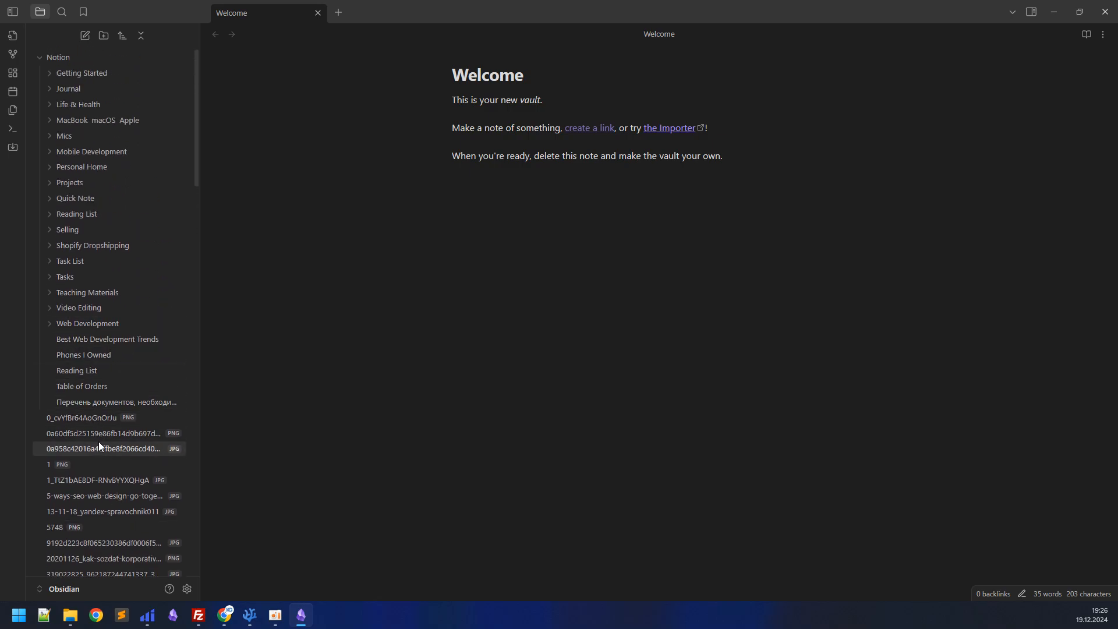
{"action": "scroll", "coordinate": [103, 383], "scroll_direction": "down", "scroll_amount": 10}
{"action": "scroll", "coordinate": [109, 382], "scroll_direction": "down", "scroll_amount": 10}
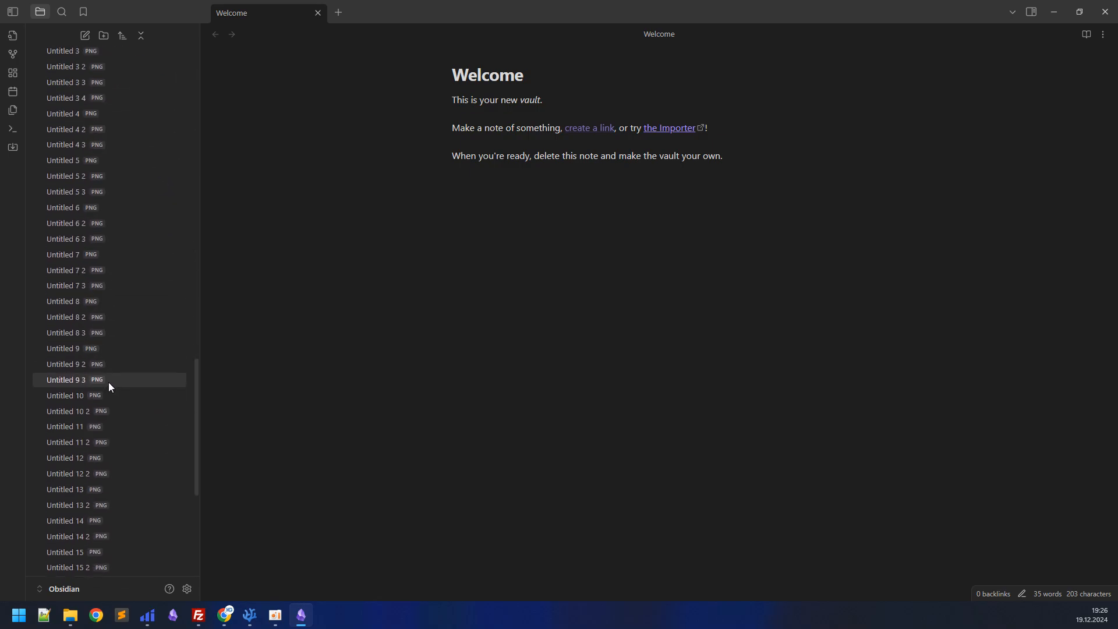
{"action": "scroll", "coordinate": [129, 367], "scroll_direction": "up", "scroll_amount": 20}
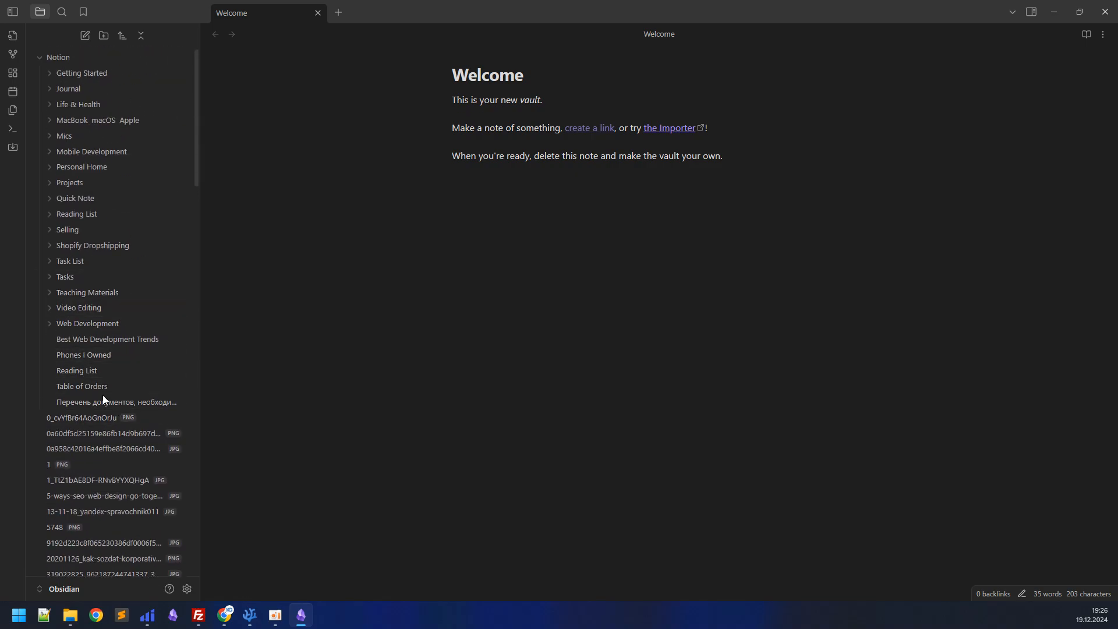
{"action": "scroll", "coordinate": [78, 441], "scroll_direction": "down", "scroll_amount": 6}
{"action": "scroll", "coordinate": [76, 375], "scroll_direction": "up", "scroll_amount": 6}
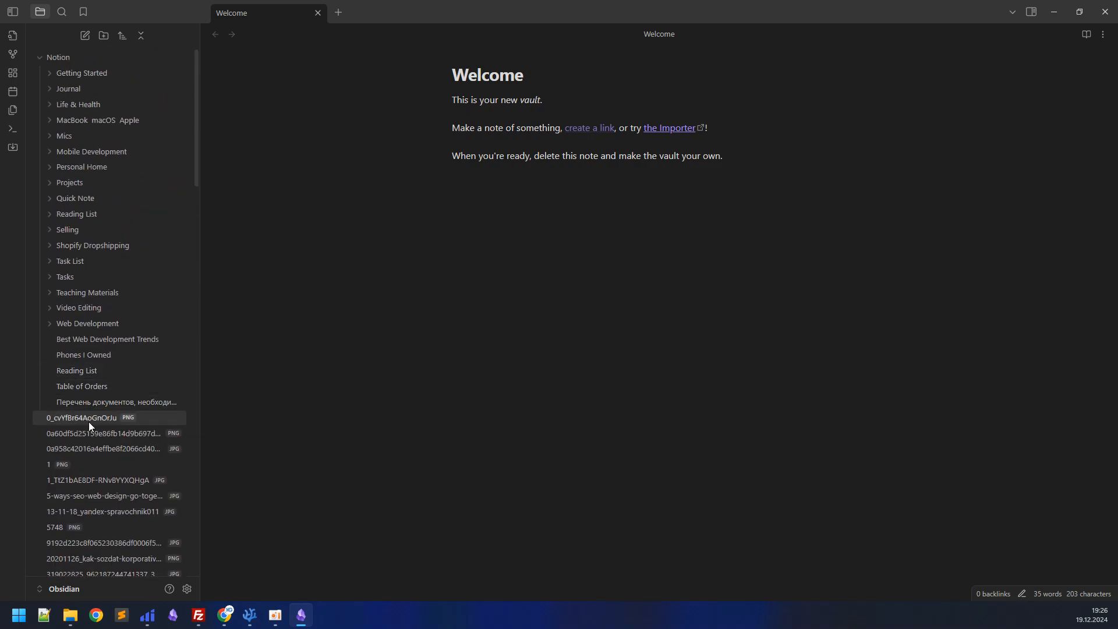
Look inside the Getting Started and Mics subfolders and compare them with the loose attachments in the vault root.
{"action": "left_click", "coordinate": [52, 72]}
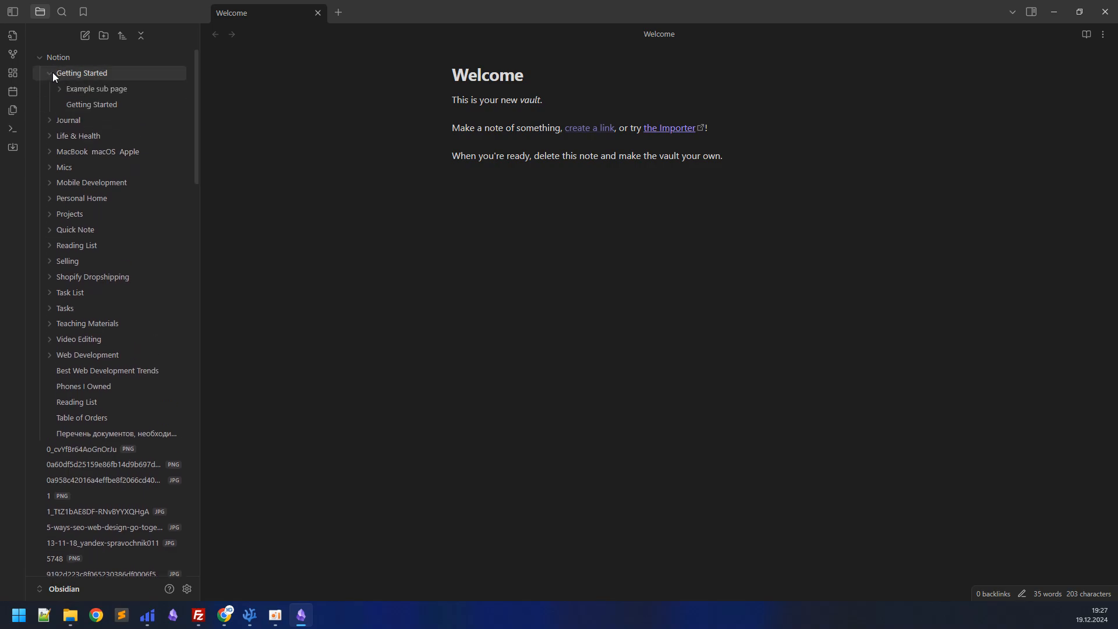
{"action": "left_click", "coordinate": [53, 73]}
{"action": "left_click", "coordinate": [47, 139]}
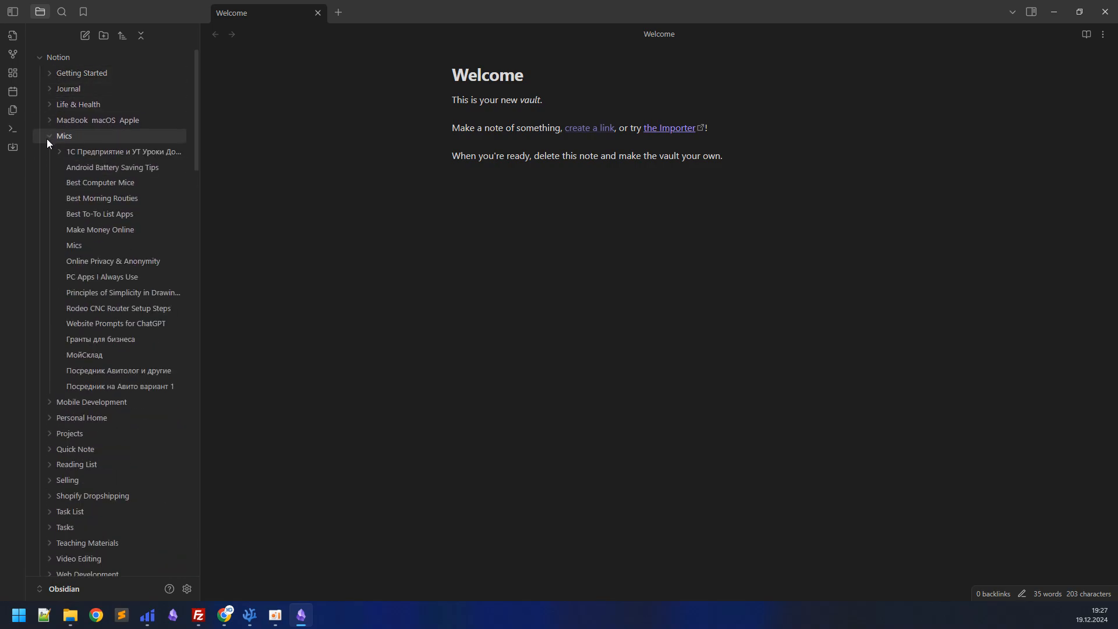
{"action": "left_click", "coordinate": [46, 139]}
{"action": "scroll", "coordinate": [96, 378], "scroll_direction": "down", "scroll_amount": 6}
{"action": "scroll", "coordinate": [102, 387], "scroll_direction": "down", "scroll_amount": 15}
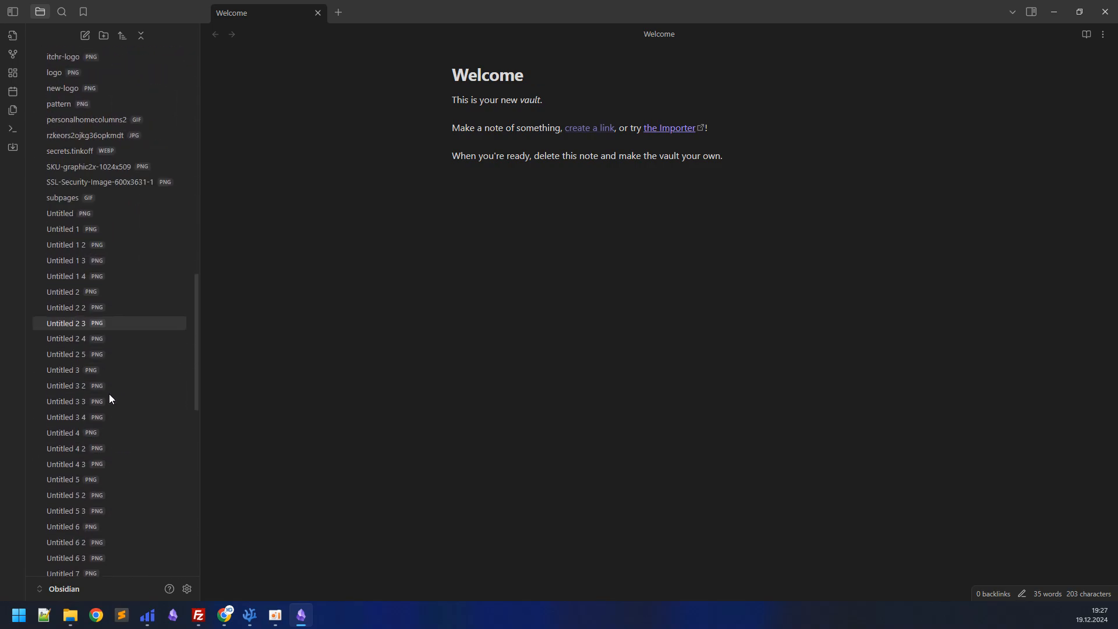
{"action": "scroll", "coordinate": [96, 450], "scroll_direction": "up", "scroll_amount": 20}
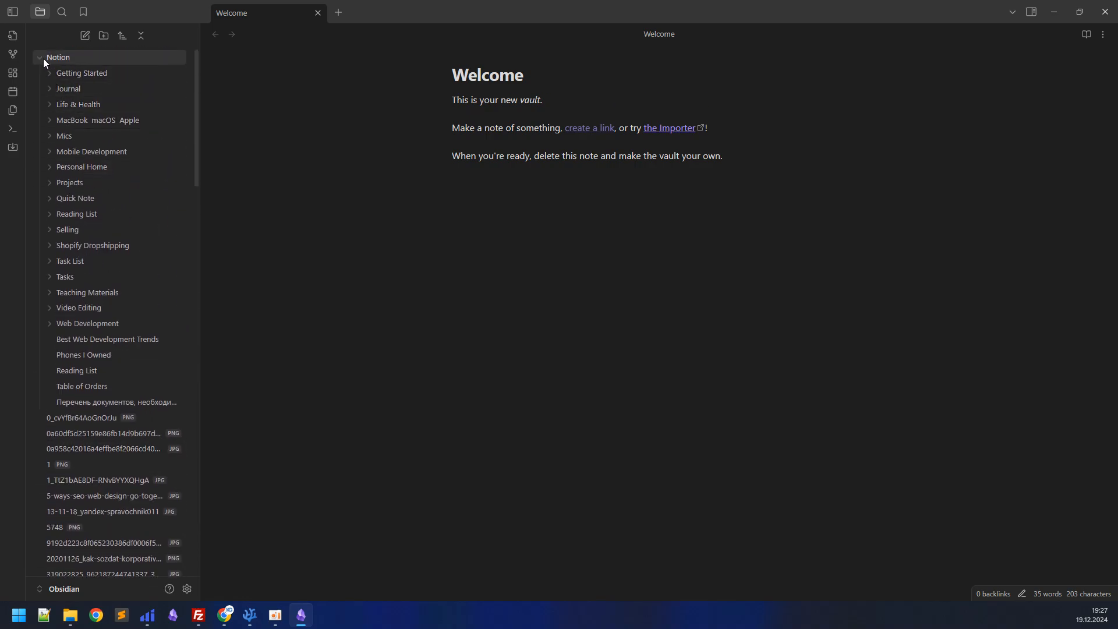
{"action": "scroll", "coordinate": [43, 58], "scroll_direction": "down", "scroll_amount": 6}
{"action": "scroll", "coordinate": [111, 227], "scroll_direction": "down", "scroll_amount": 5}
{"action": "scroll", "coordinate": [134, 264], "scroll_direction": "down", "scroll_amount": 6}
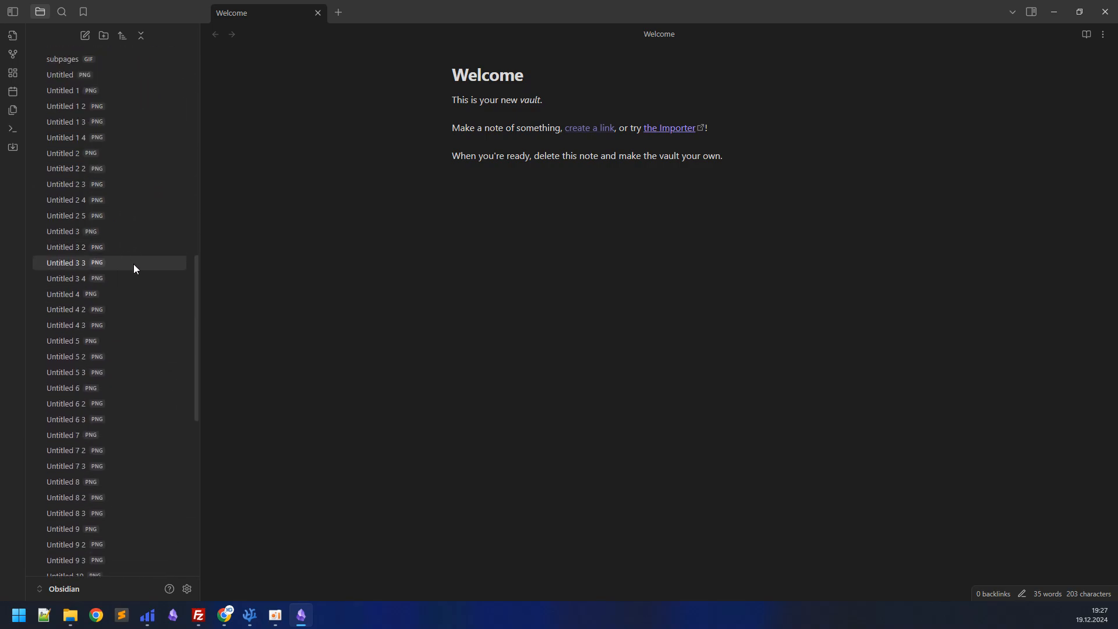